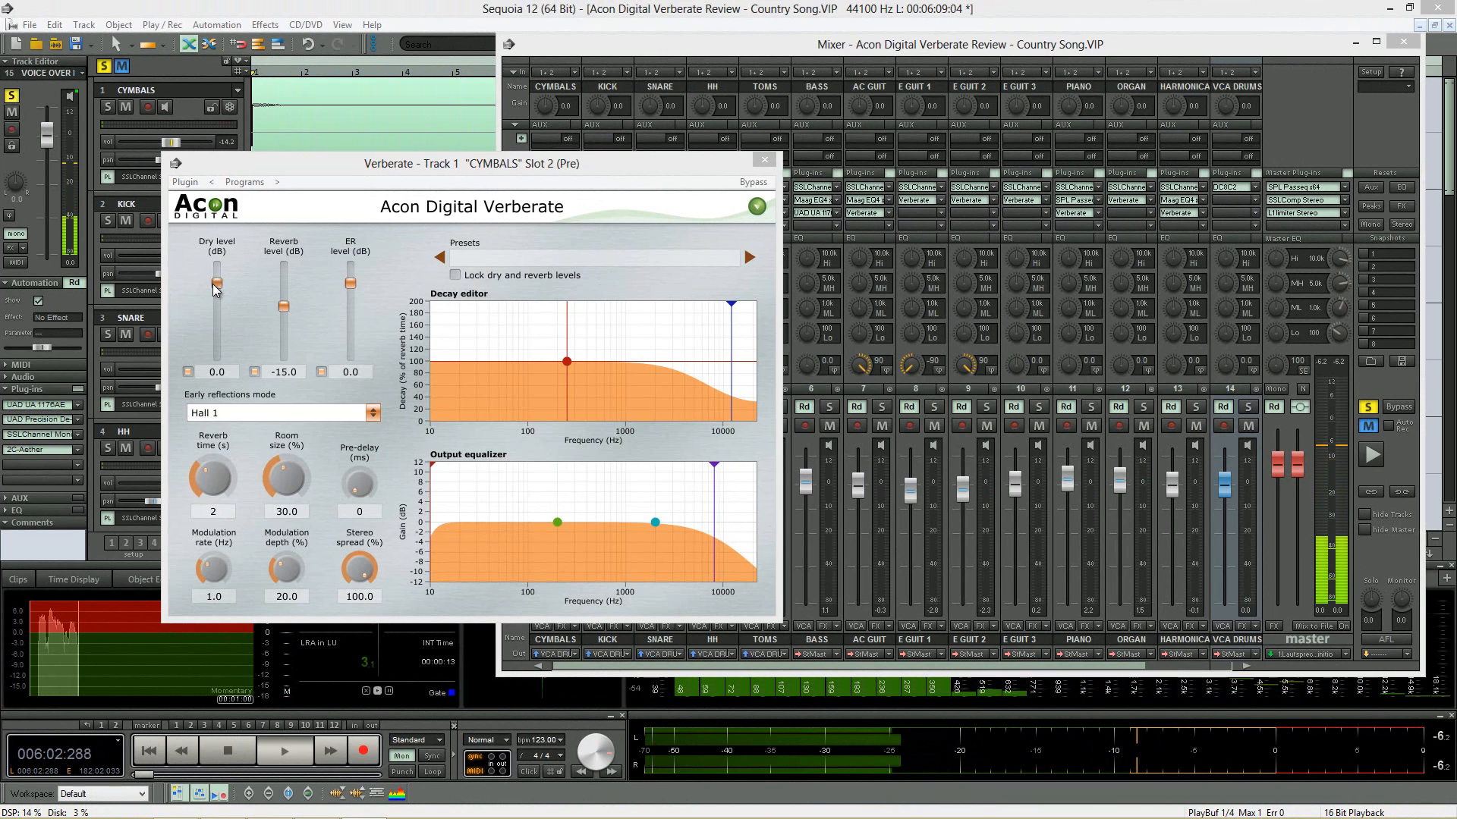
Set the CYMBALS reverb's dry level to 1.7 dB, reverb level to -4.7 dB, ER level to 1.2 dB, and early reflections mode to Chamber.
mouse_move(216, 284)
mouse_down()
mouse_move(232, 302)
mouse_move(232, 275)
mouse_up()
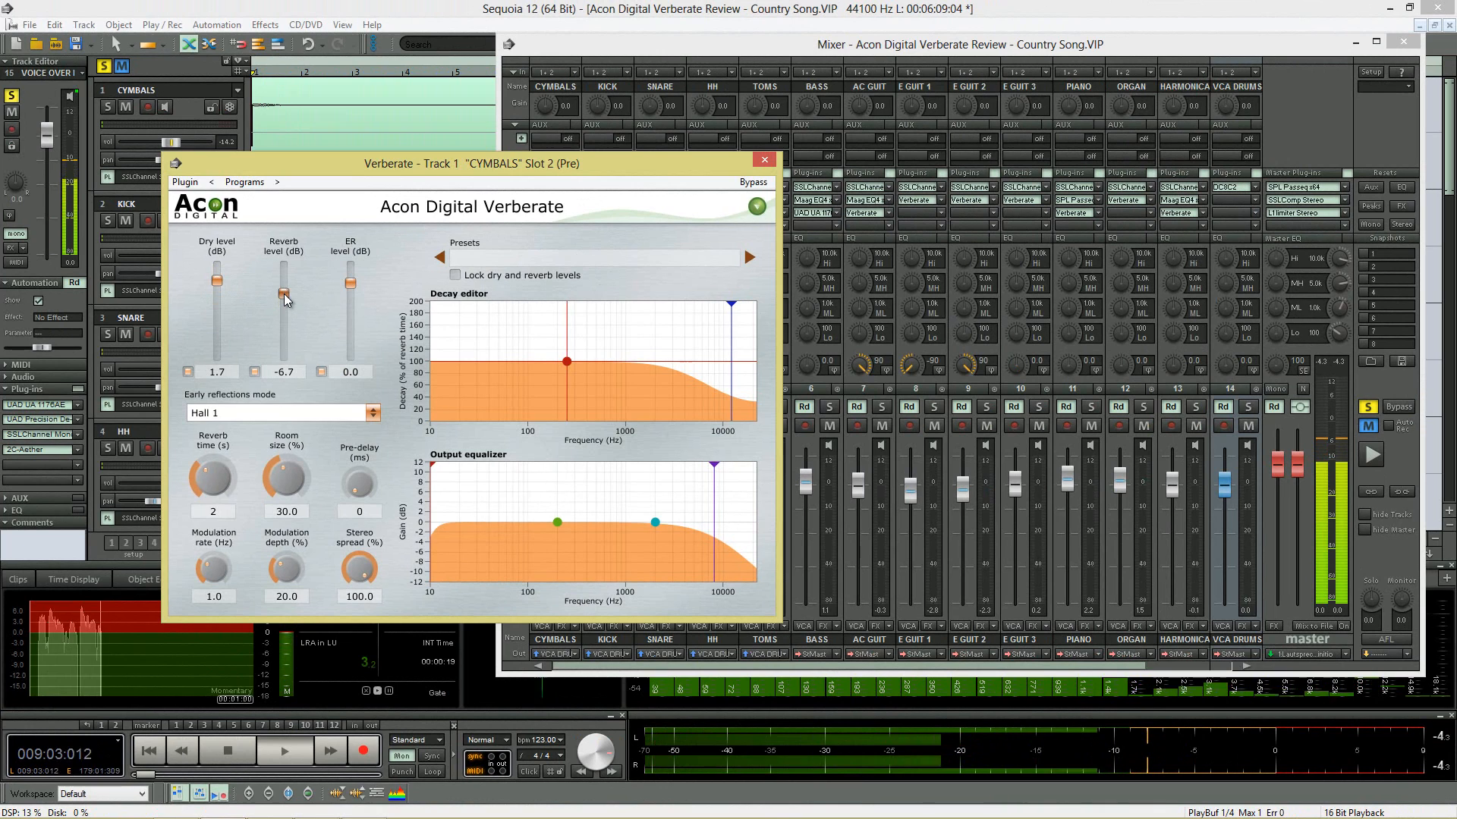
drag(284, 302, 352, 287)
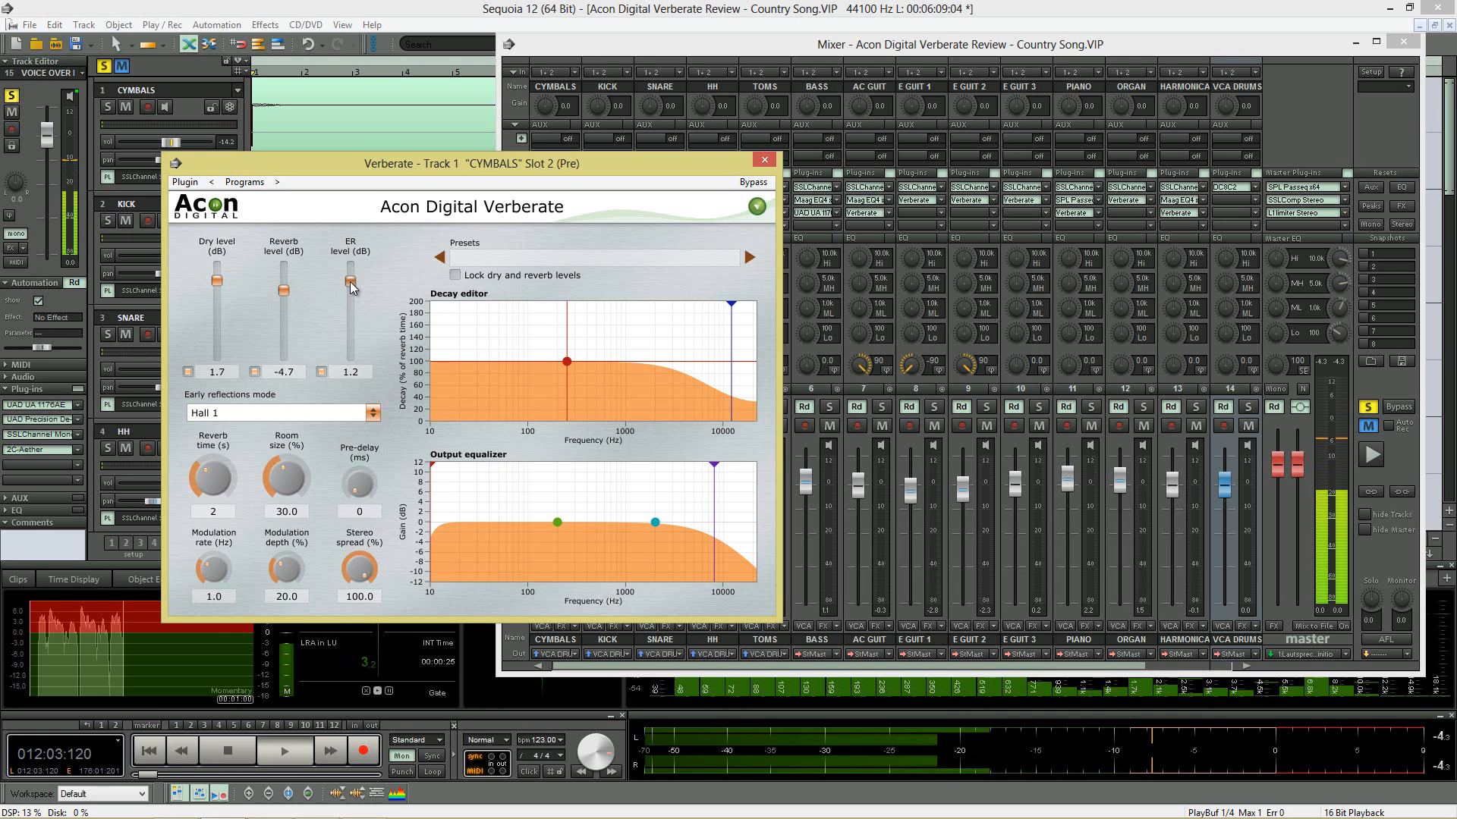
click(324, 416)
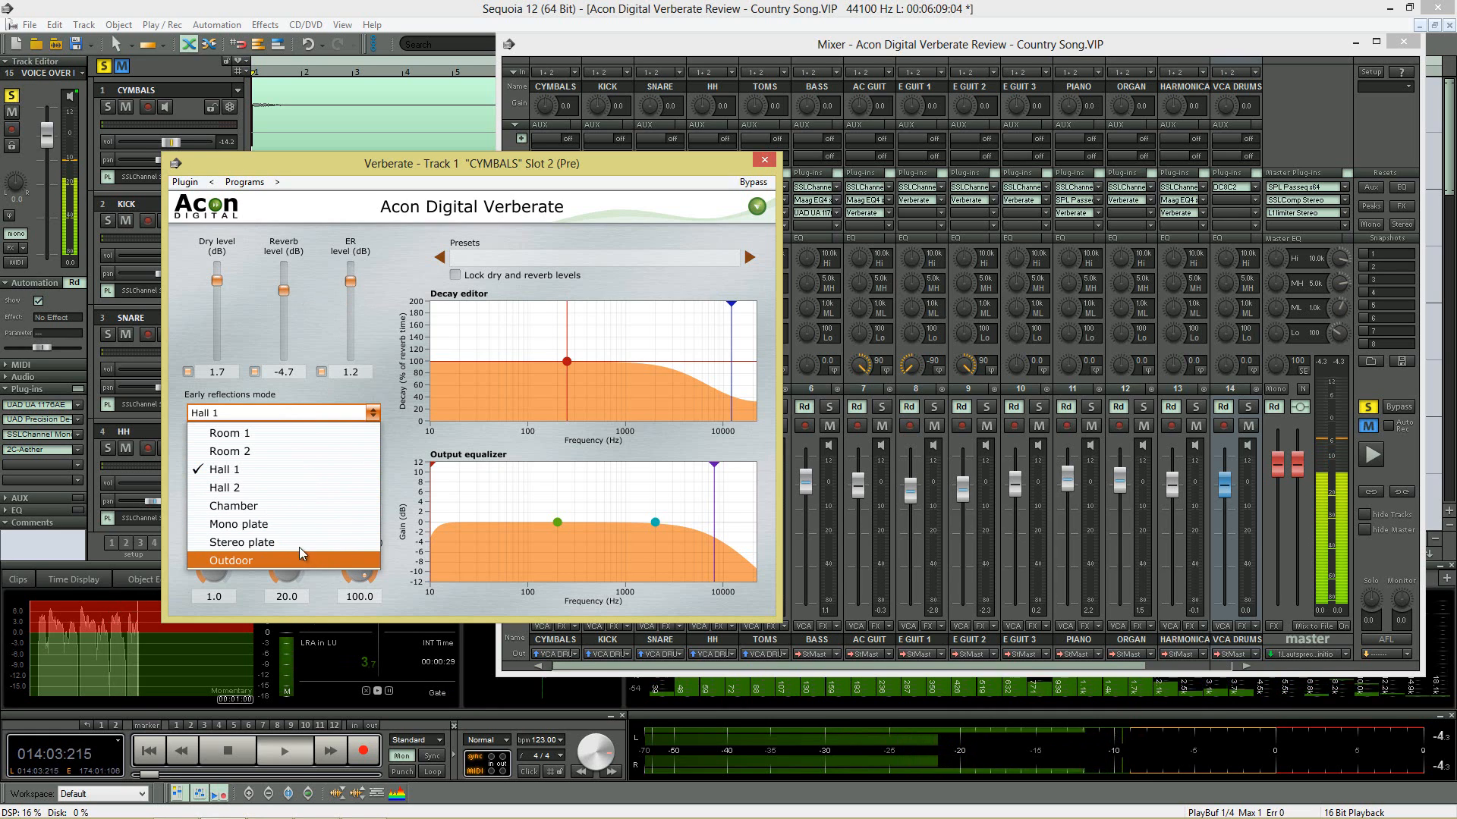
click(299, 512)
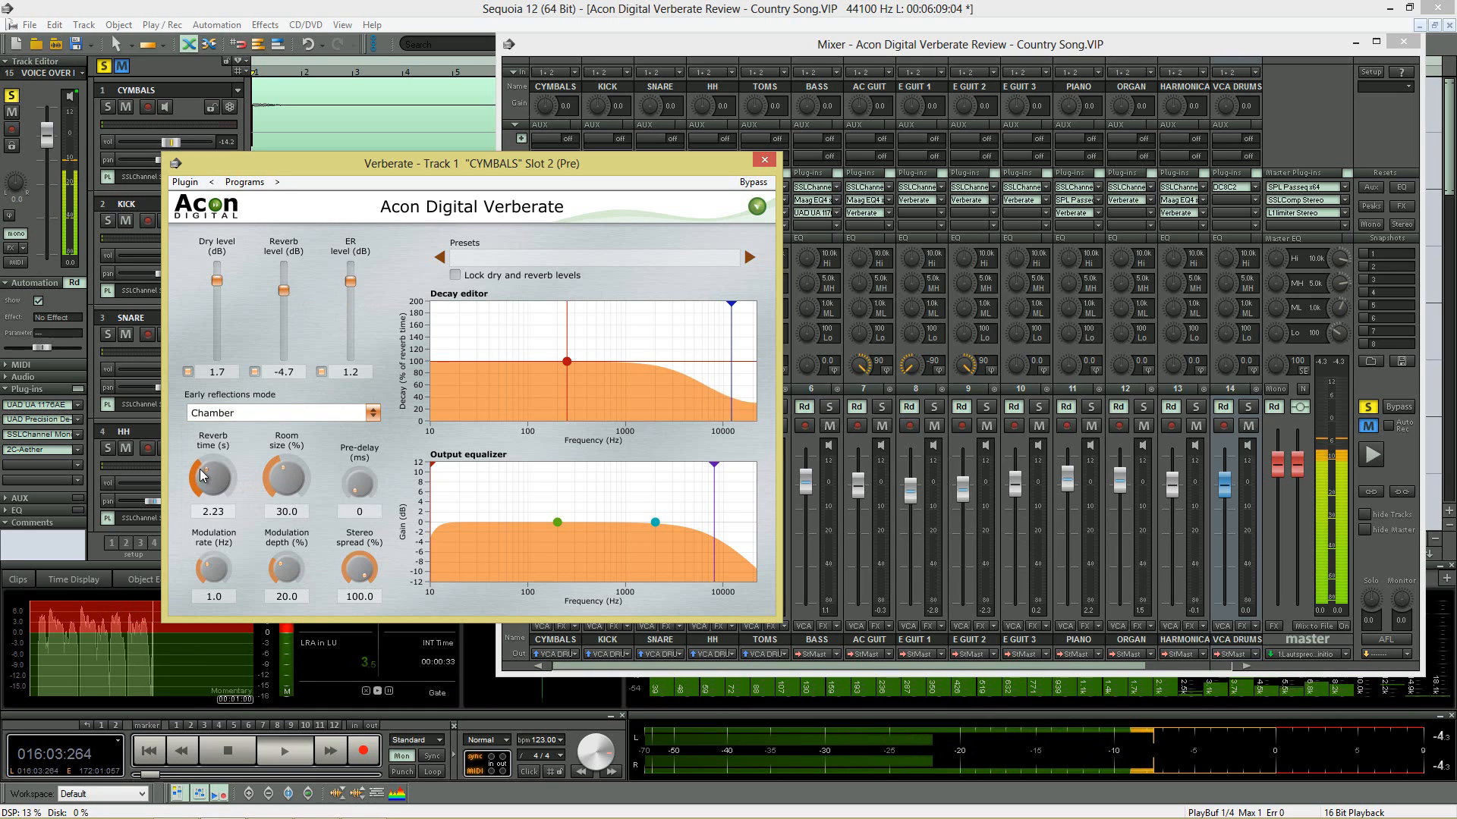
Set the CYMBALS reverb time to 1.66 s, room size to 18.1 %, pre-delay to 19 ms and modulation rate to 1.2 Hz.
drag(206, 485, 288, 524)
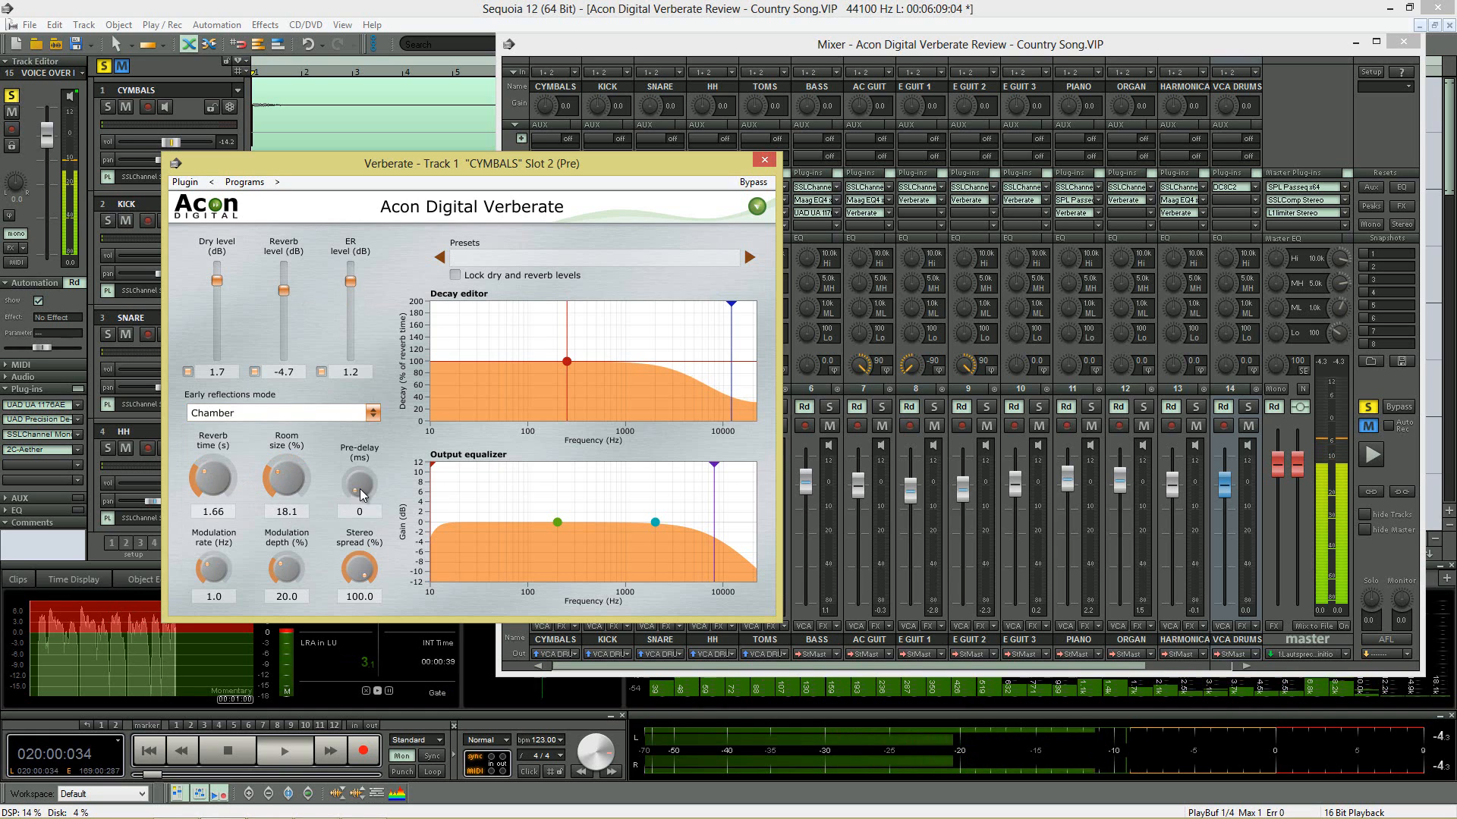
drag(361, 490, 376, 425)
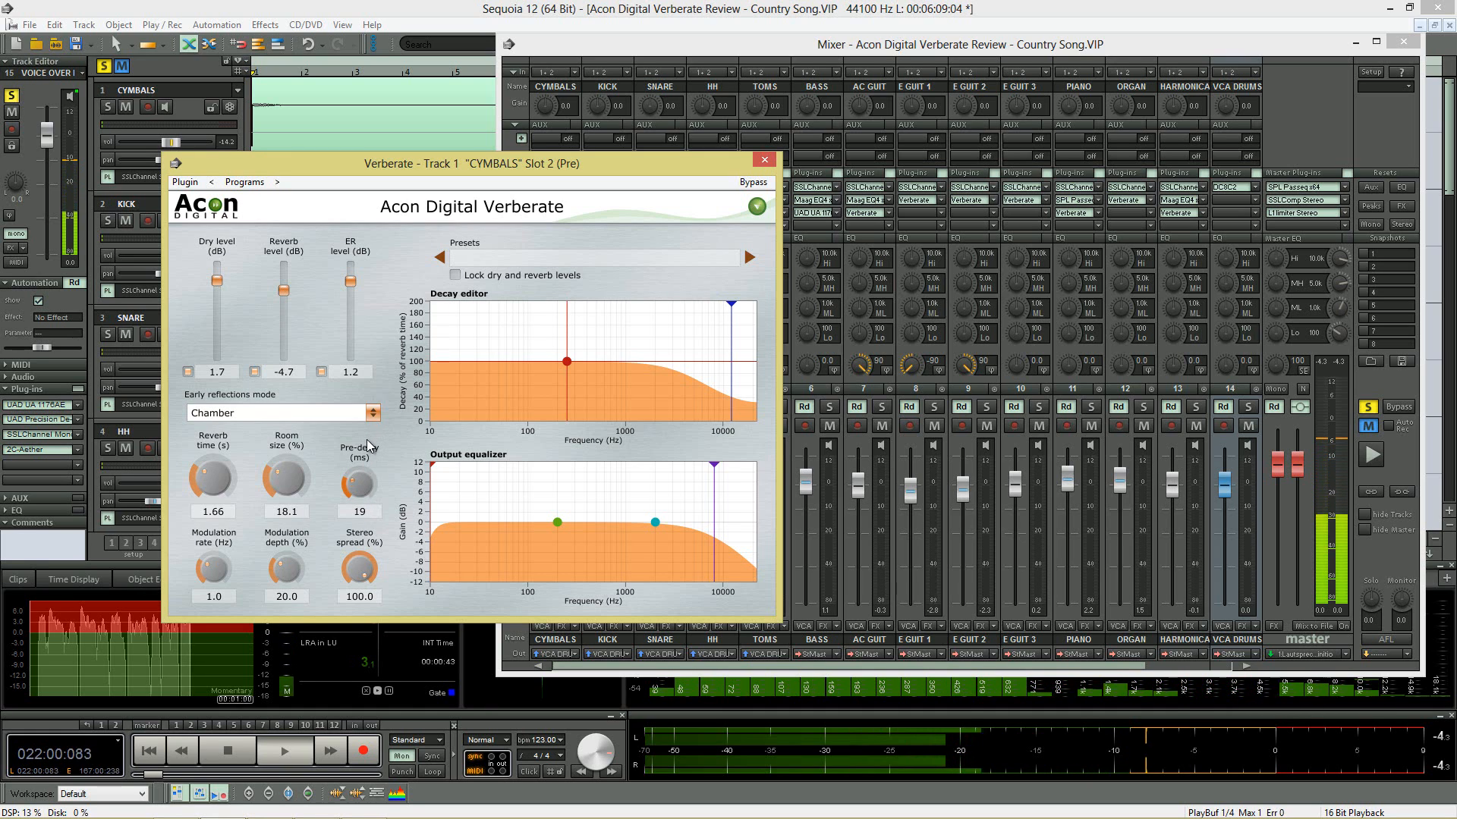
drag(211, 577, 244, 573)
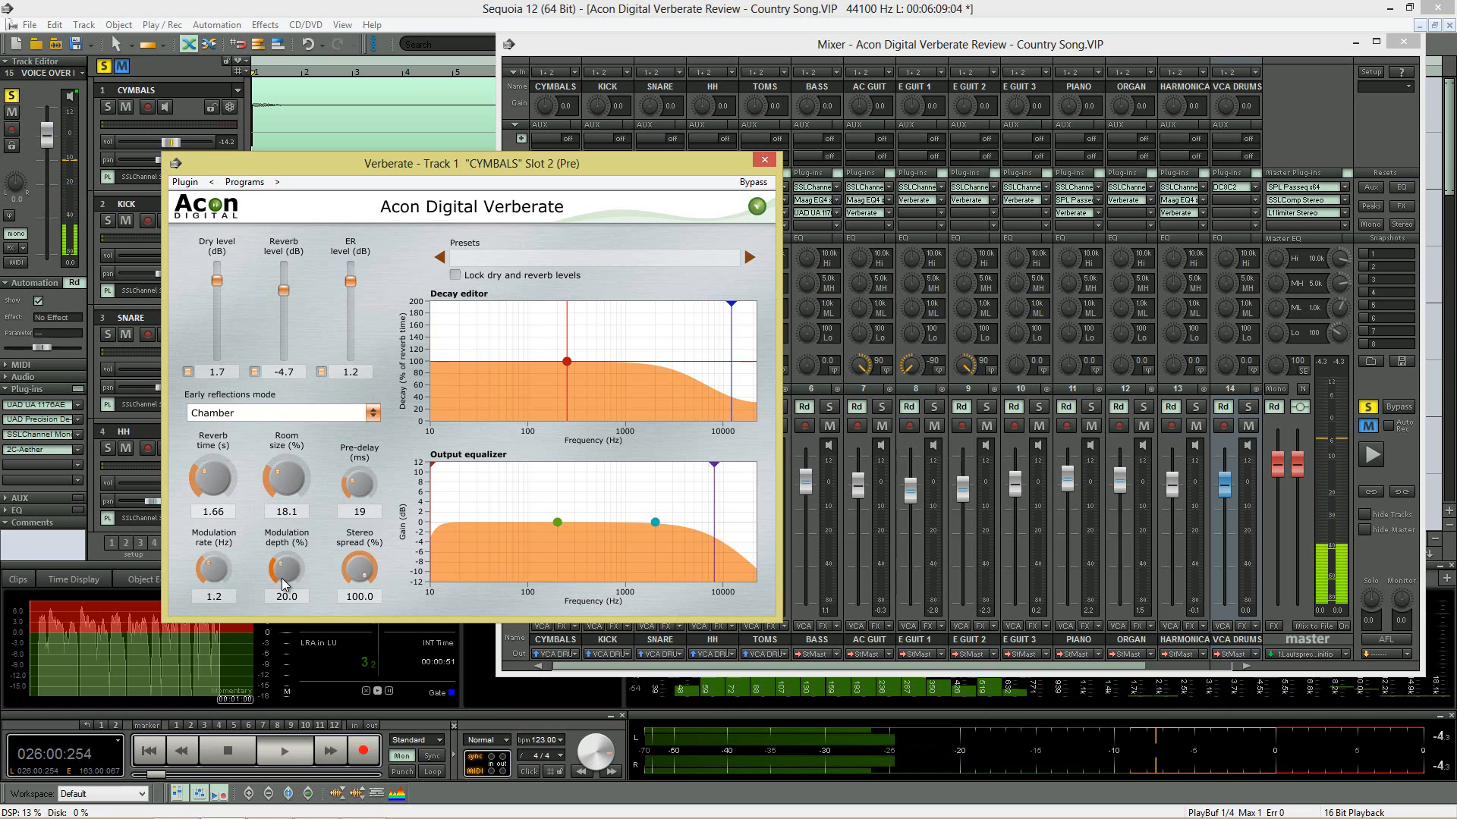
drag(281, 578, 364, 525)
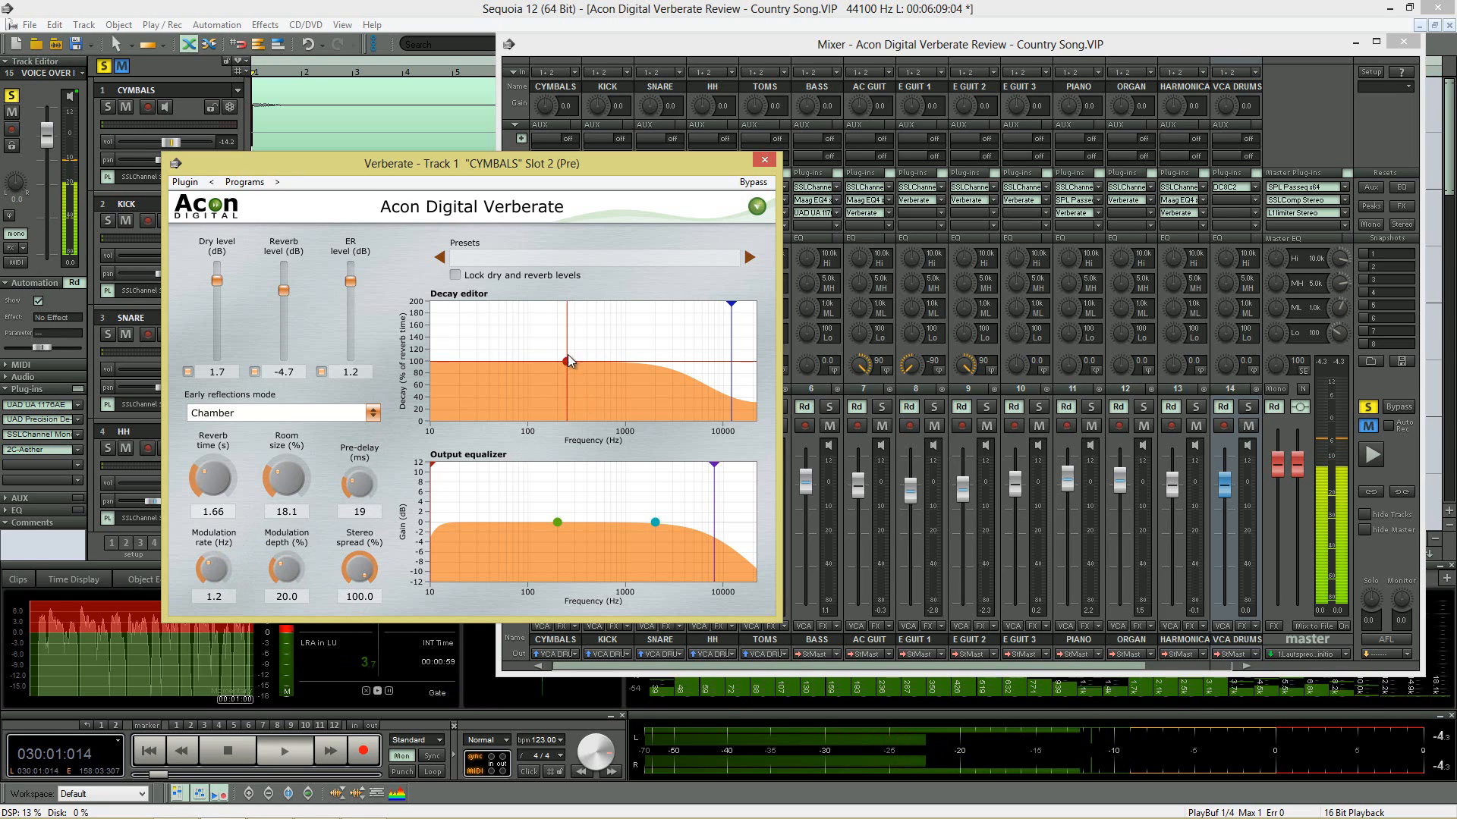
Shape the CYMBALS decay curve around about 500 Hz at 75 %, and boost the output equalizer's high band while cutting its low band.
drag(567, 361, 618, 381)
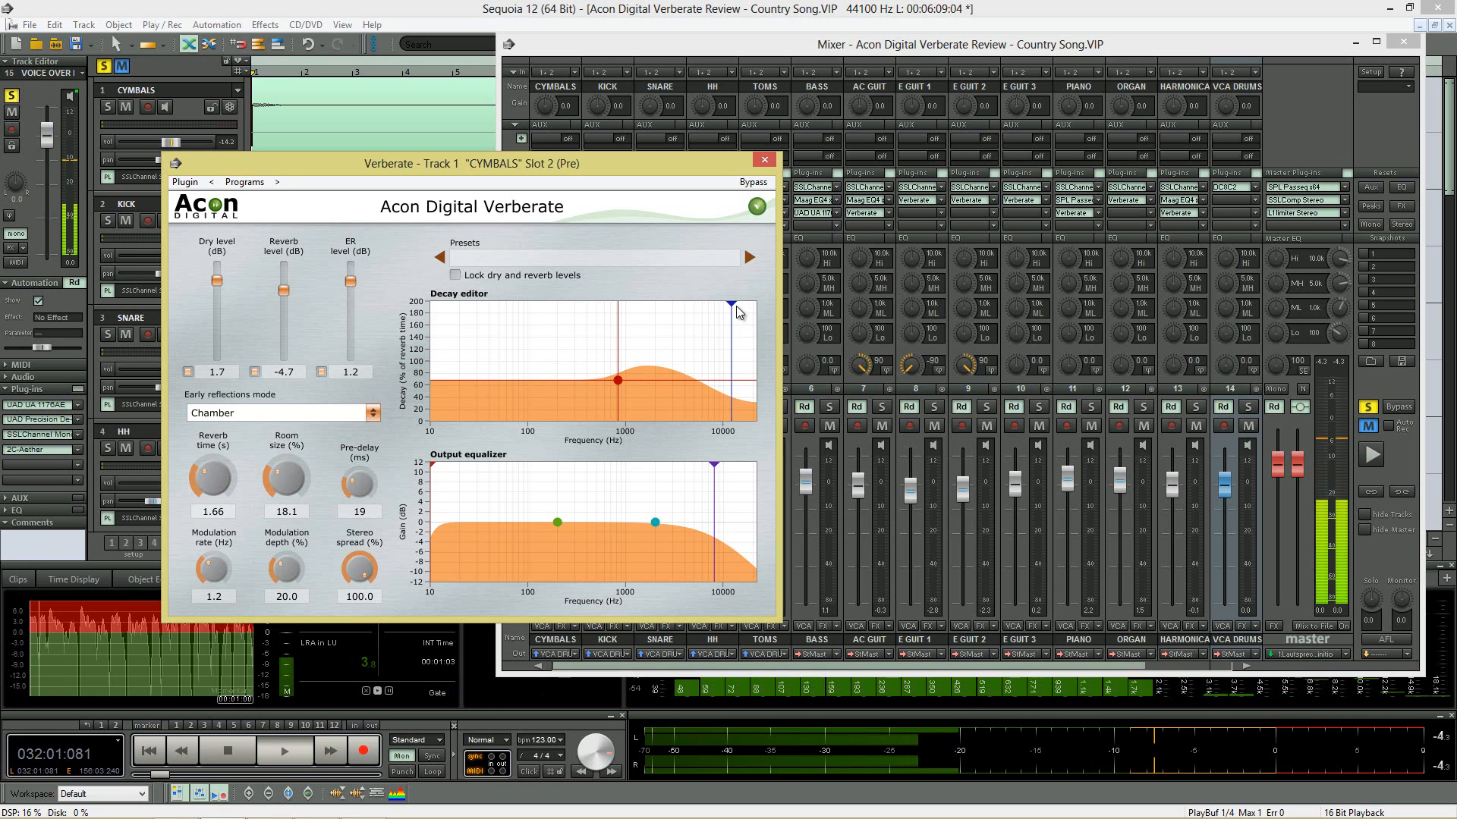
mouse_move(734, 308)
mouse_down()
mouse_move(694, 331)
mouse_move(734, 331)
mouse_up()
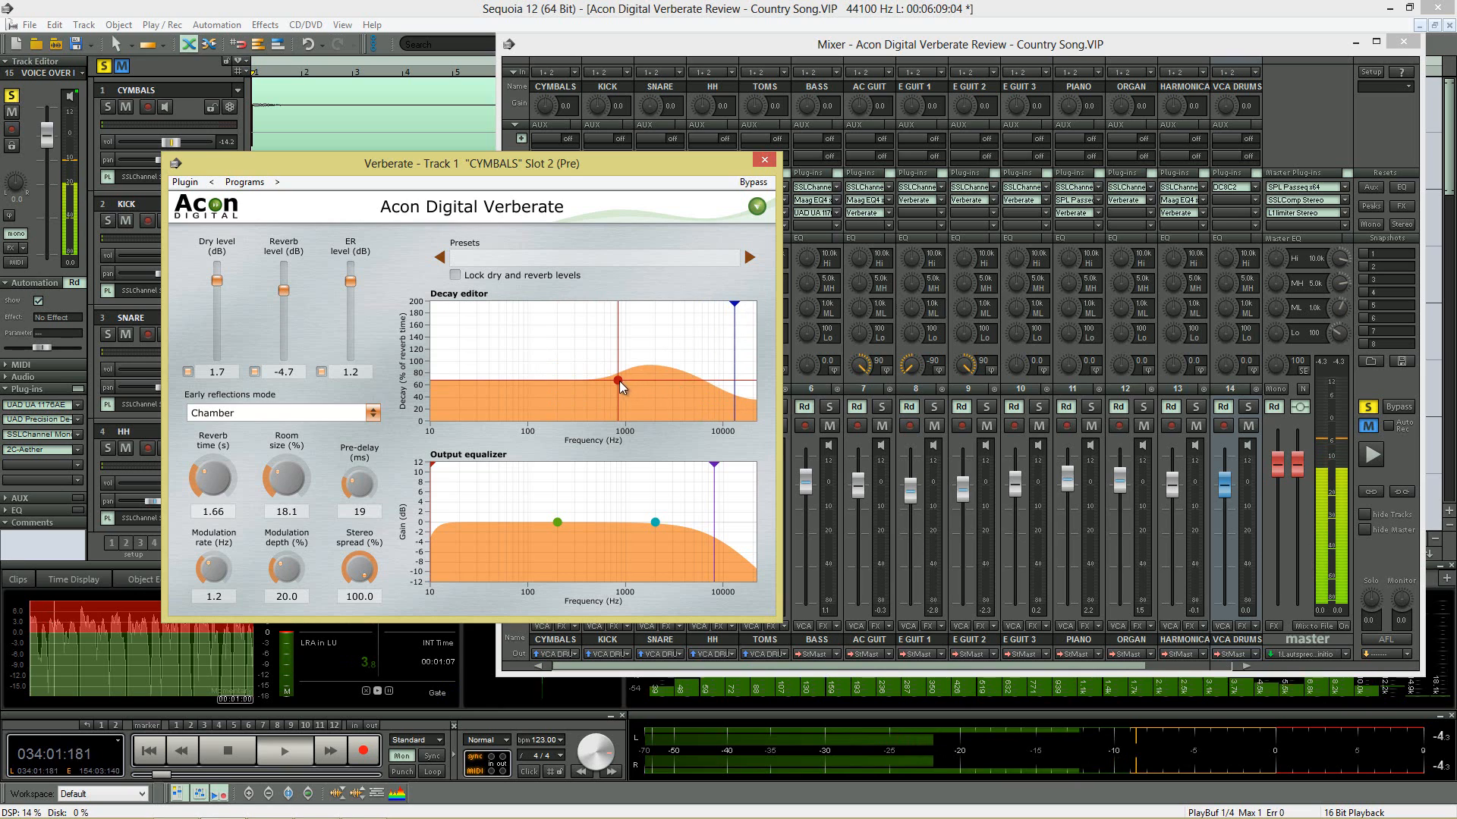
drag(618, 380, 599, 377)
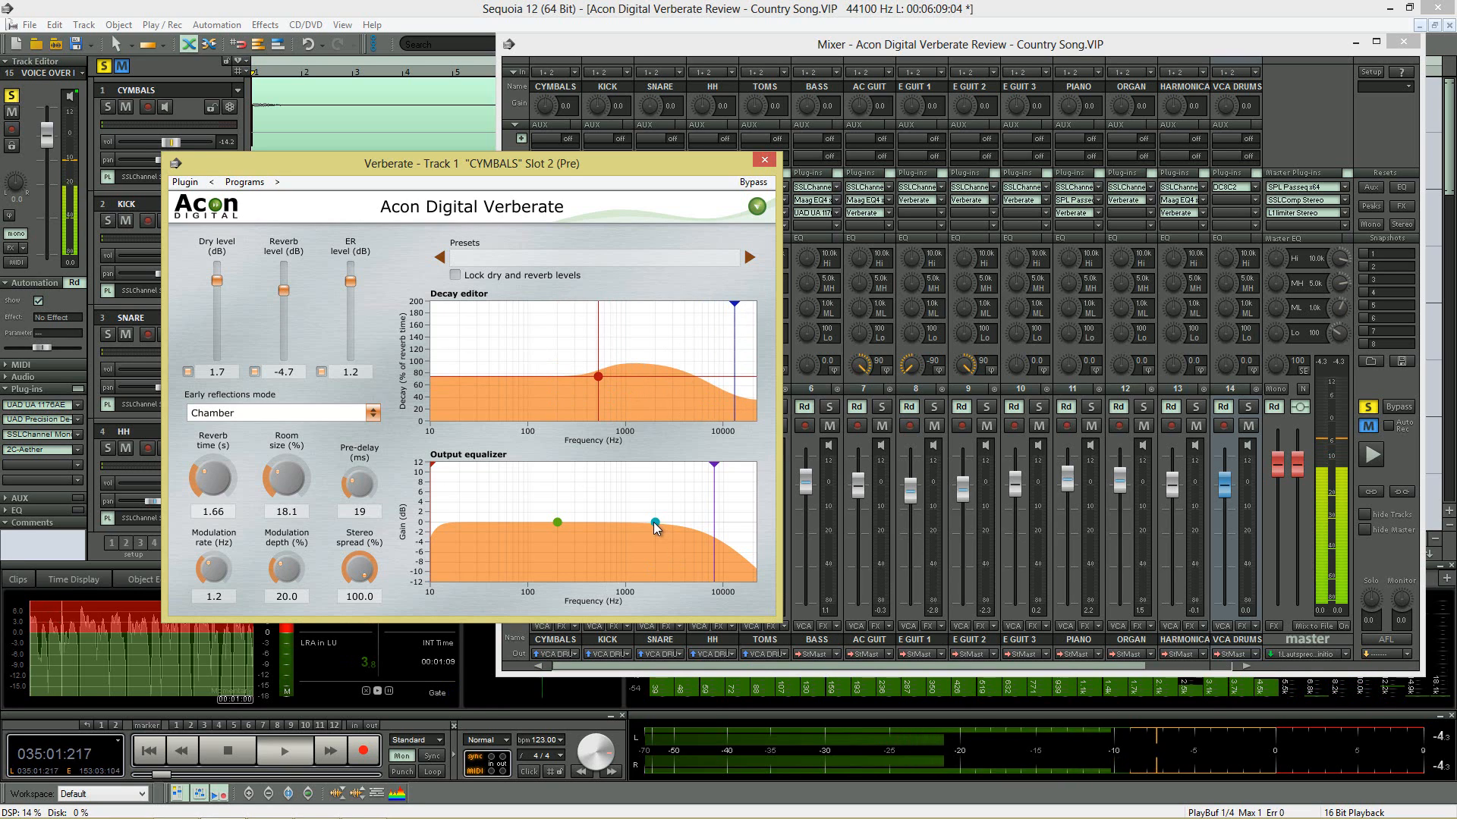
drag(655, 523, 704, 502)
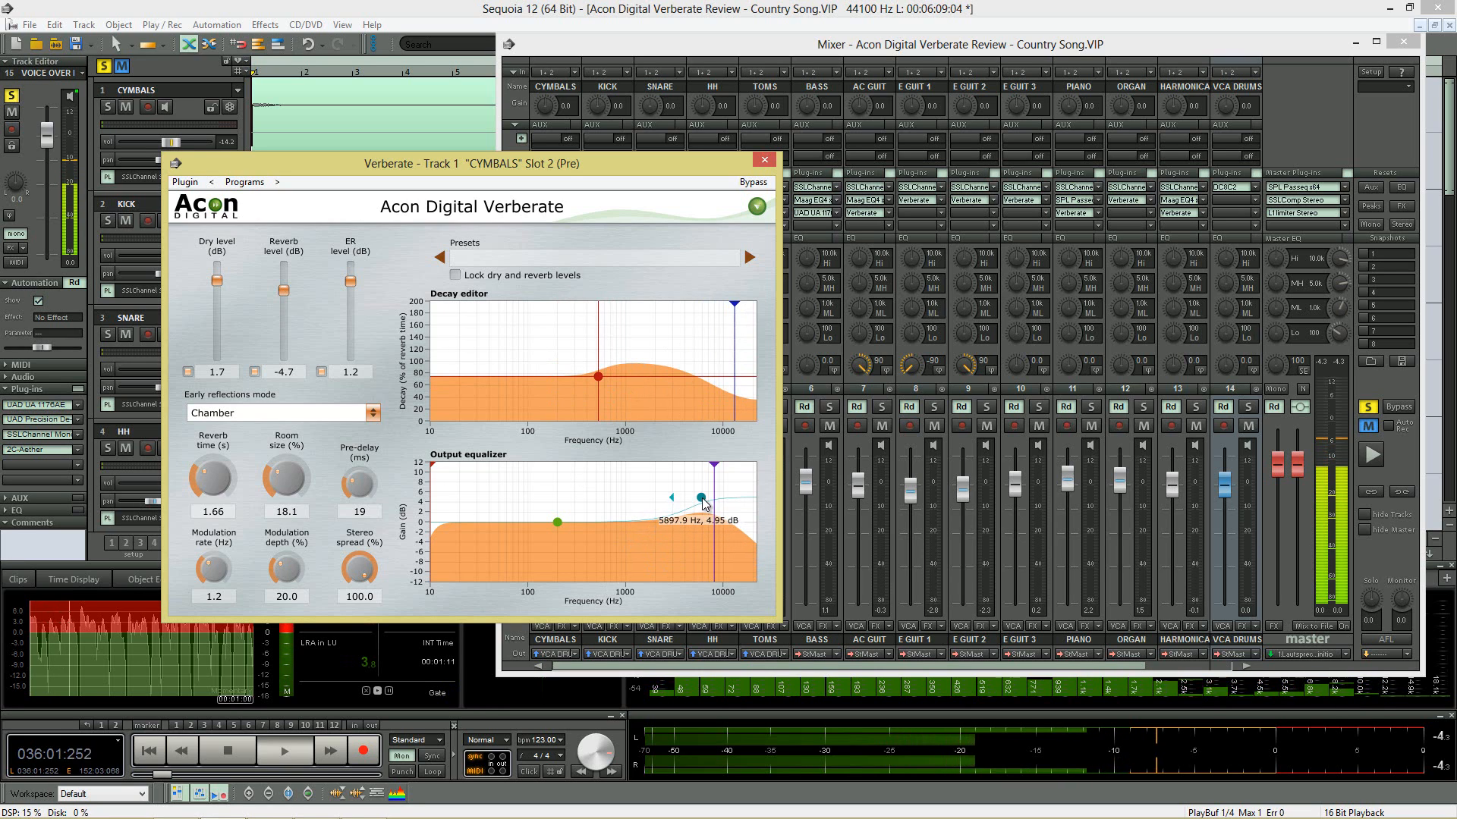
drag(556, 522, 535, 548)
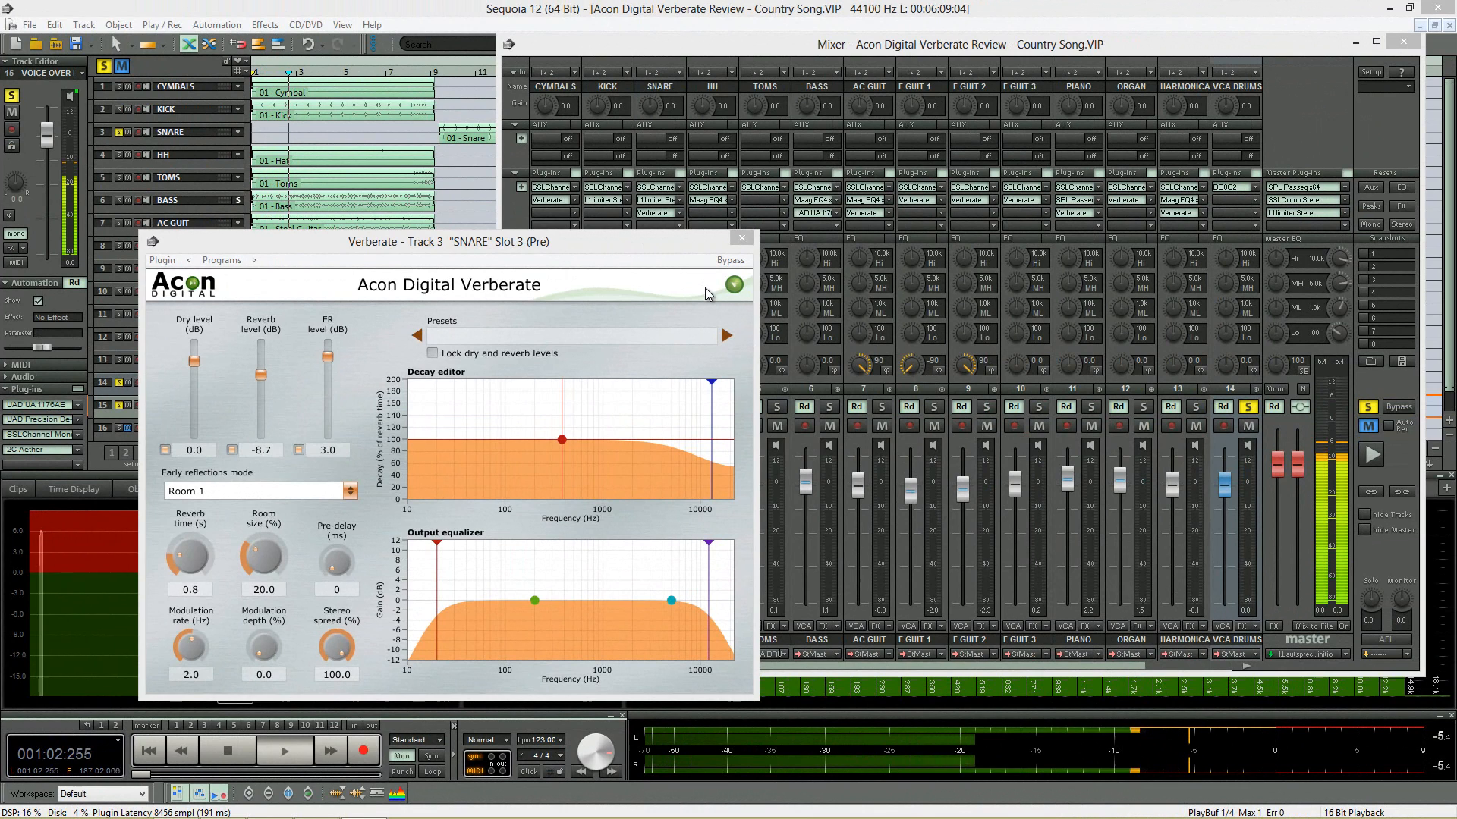
Compare the SNARE track with its Verberate bypassed and active, and close the plug-in window.
click(640, 241)
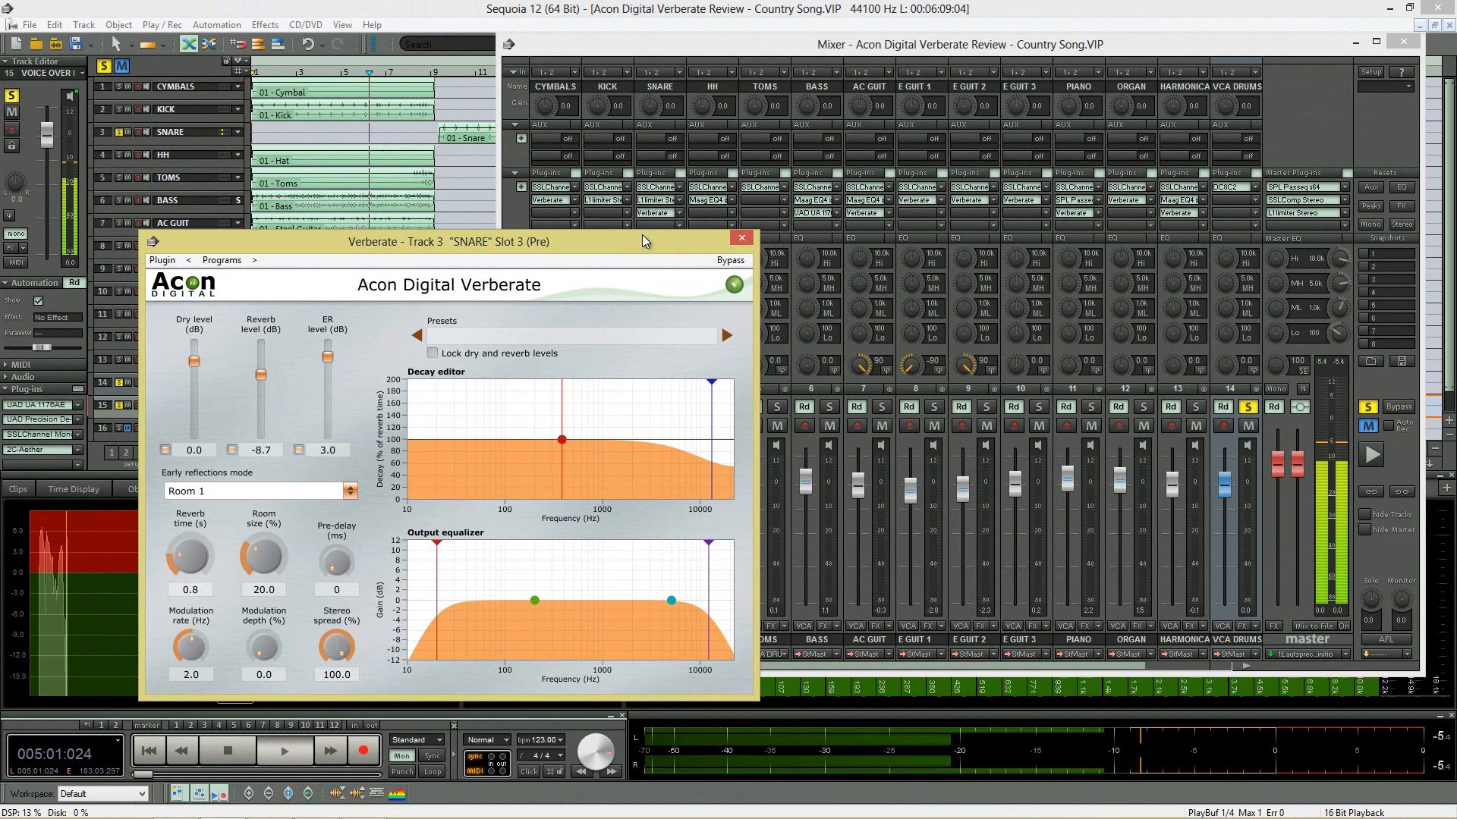
click(733, 261)
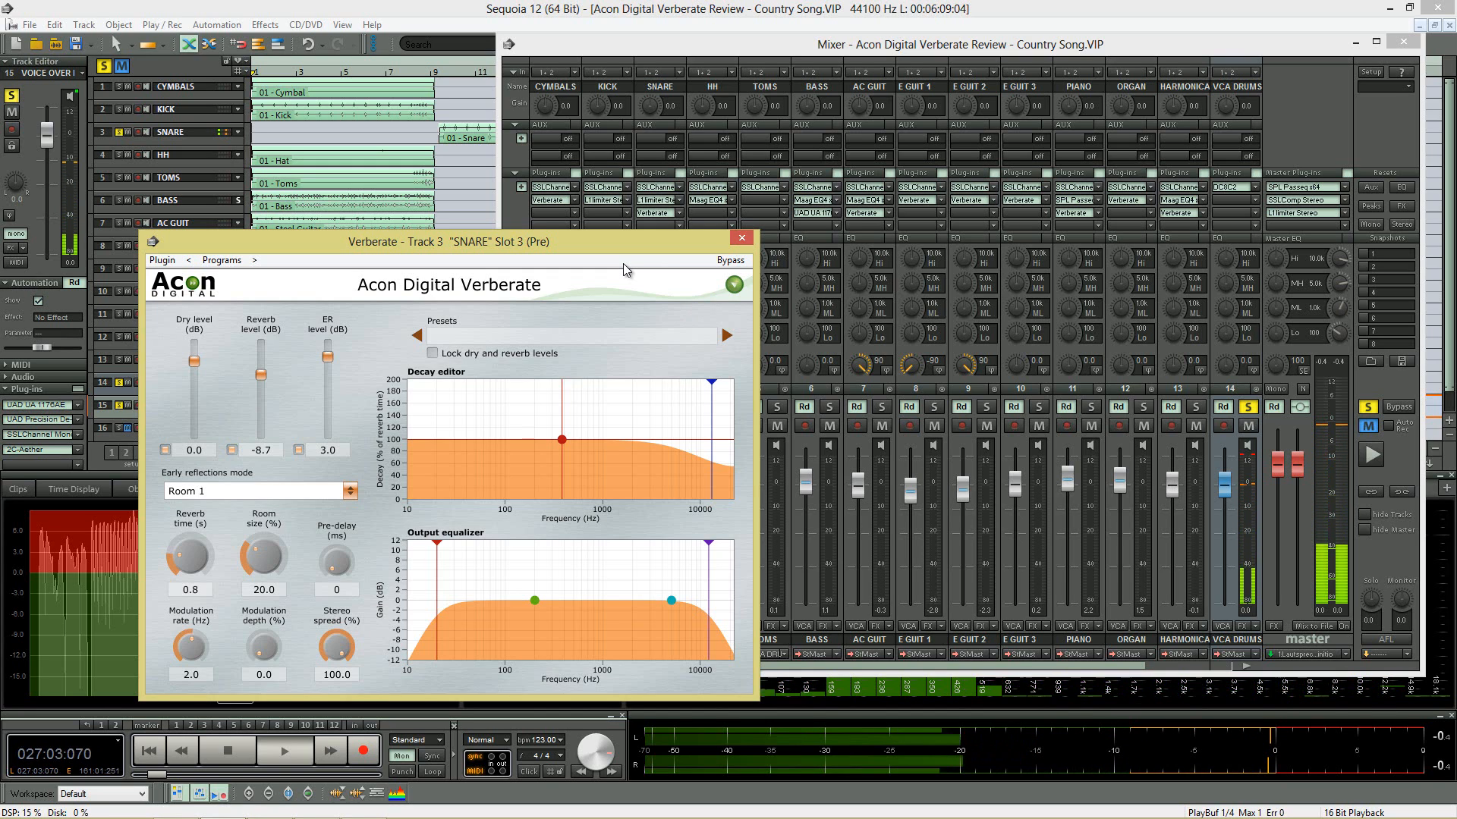
click(743, 239)
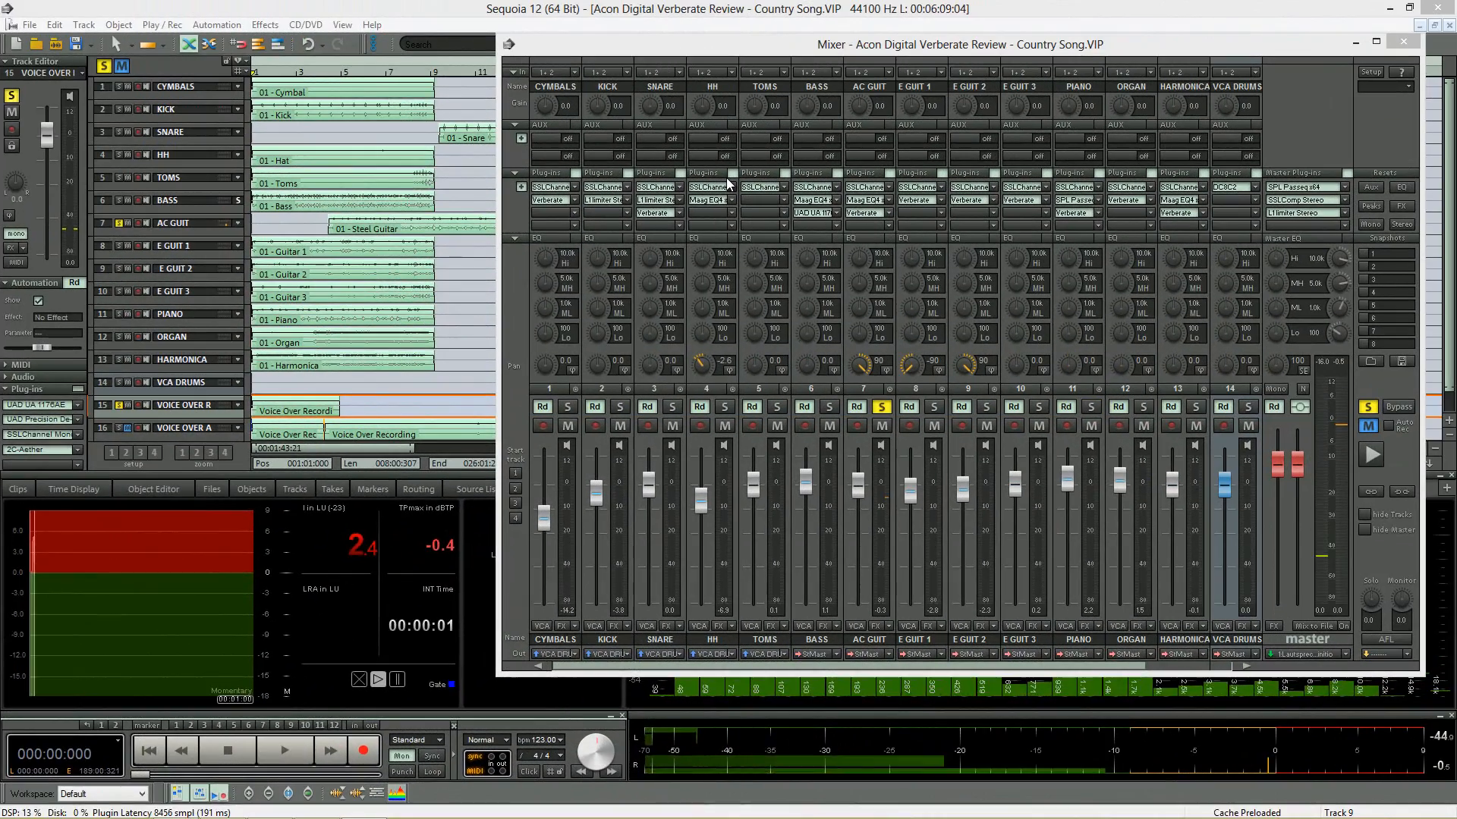
Play the song to audition Verberate on the AC GUIT track, examine its settings, and close the plug-in window.
key(space)
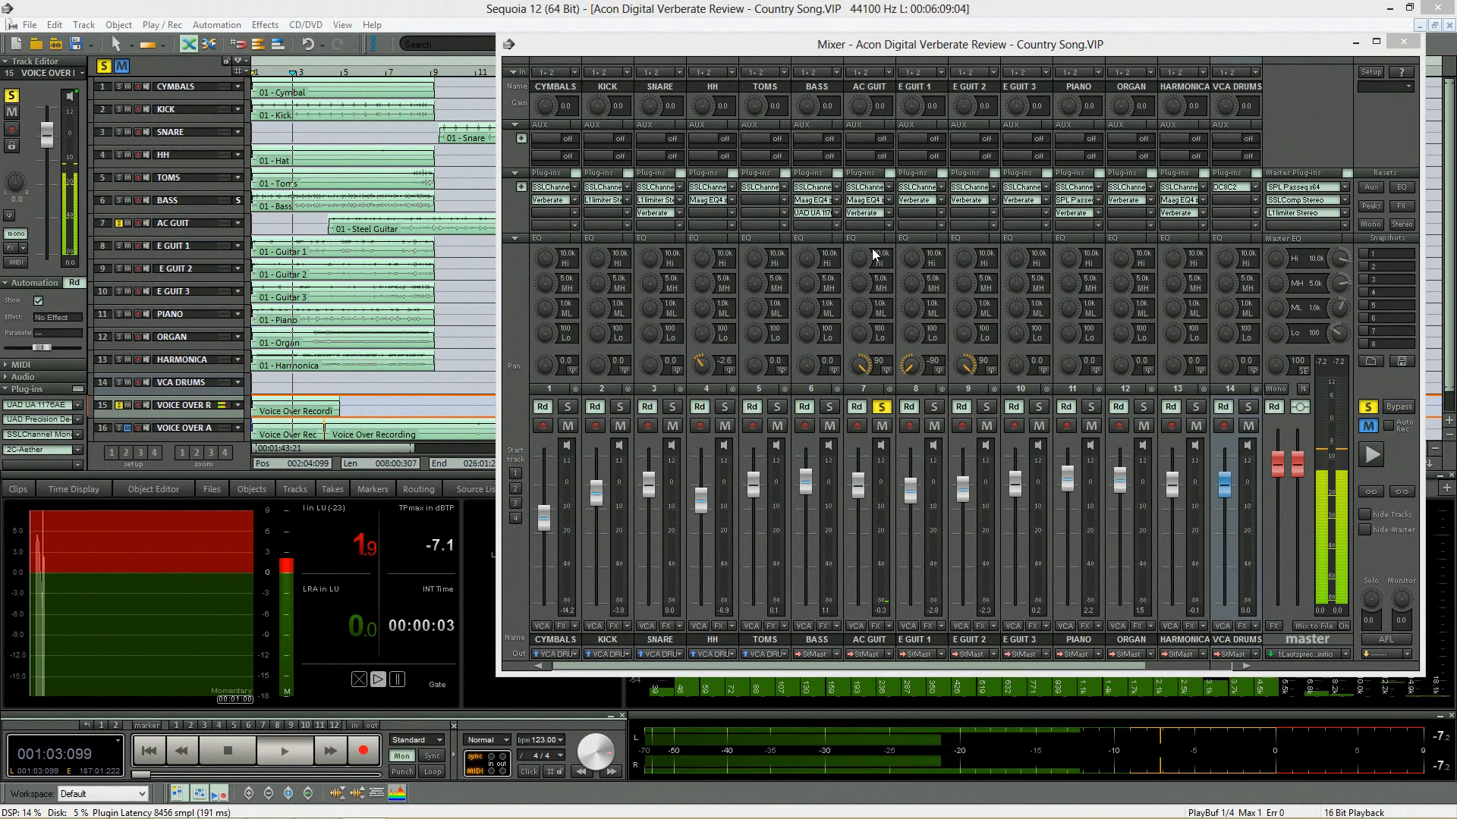
click(870, 214)
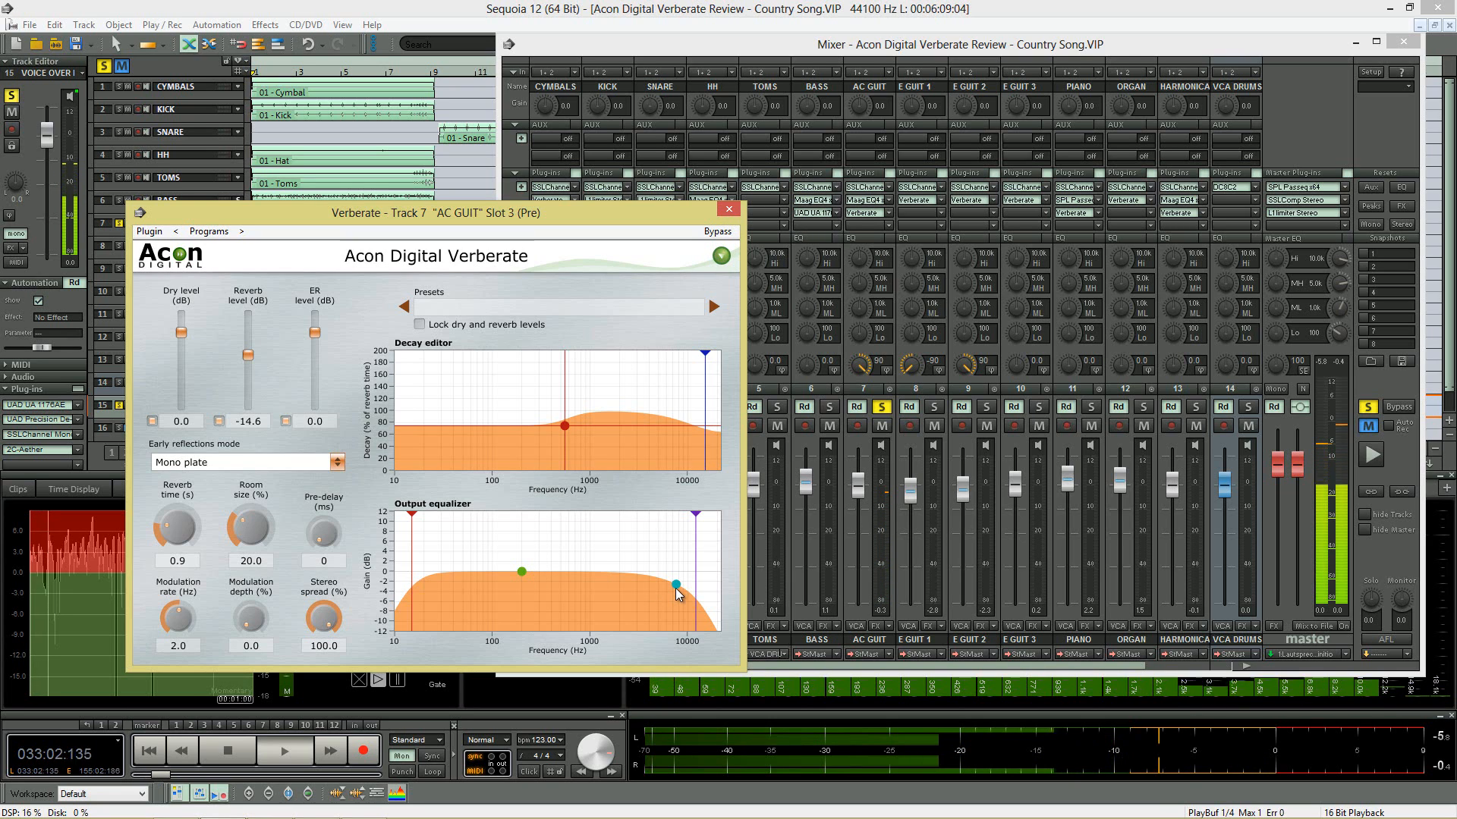
click(734, 214)
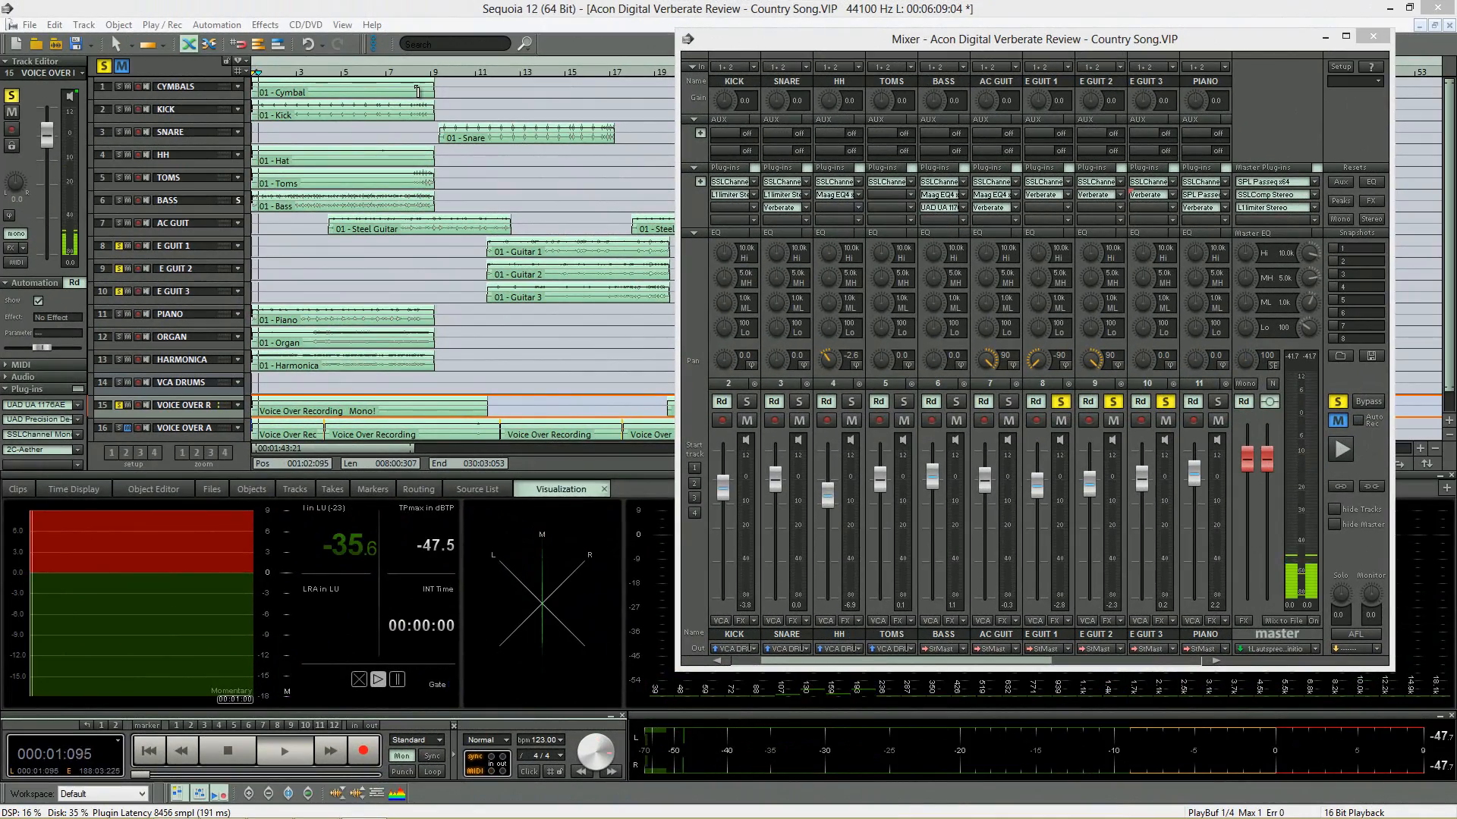
Play the soloed electric guitars with Verberate bypassed on the E GUIT 1, E GUIT 2 and E GUIT 3 tracks.
key(space)
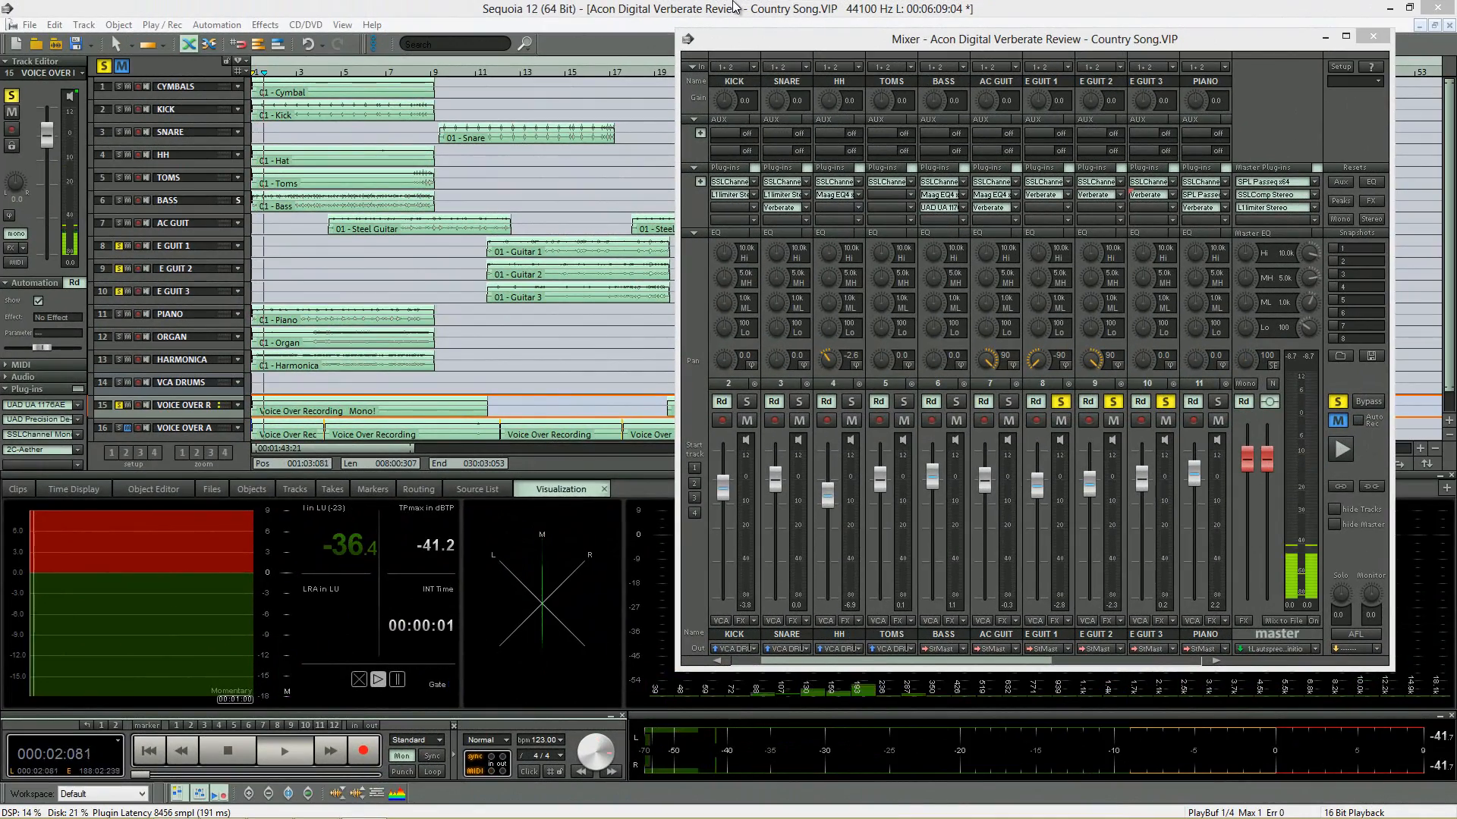
click(1049, 194)
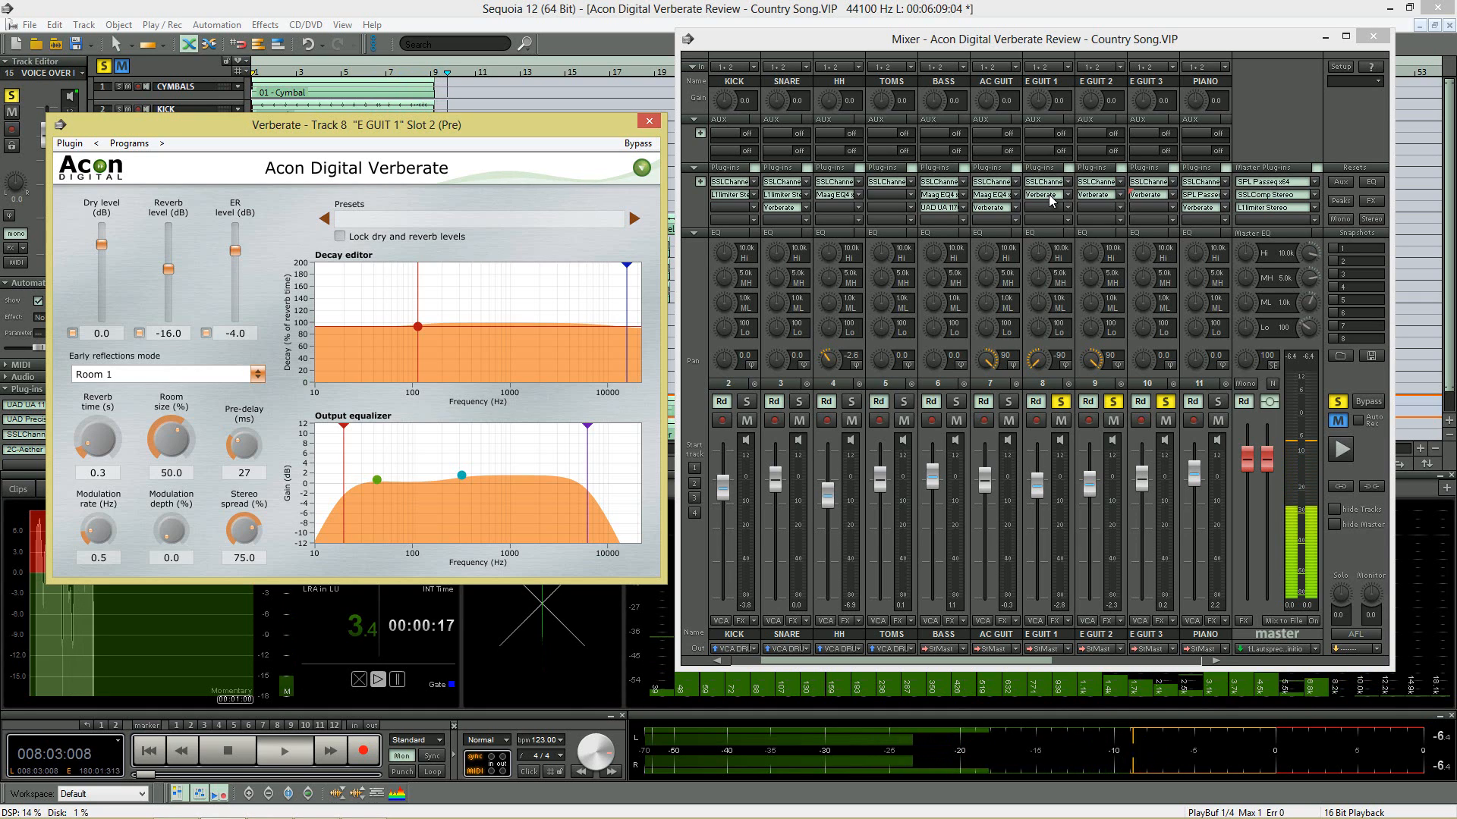
click(1101, 194)
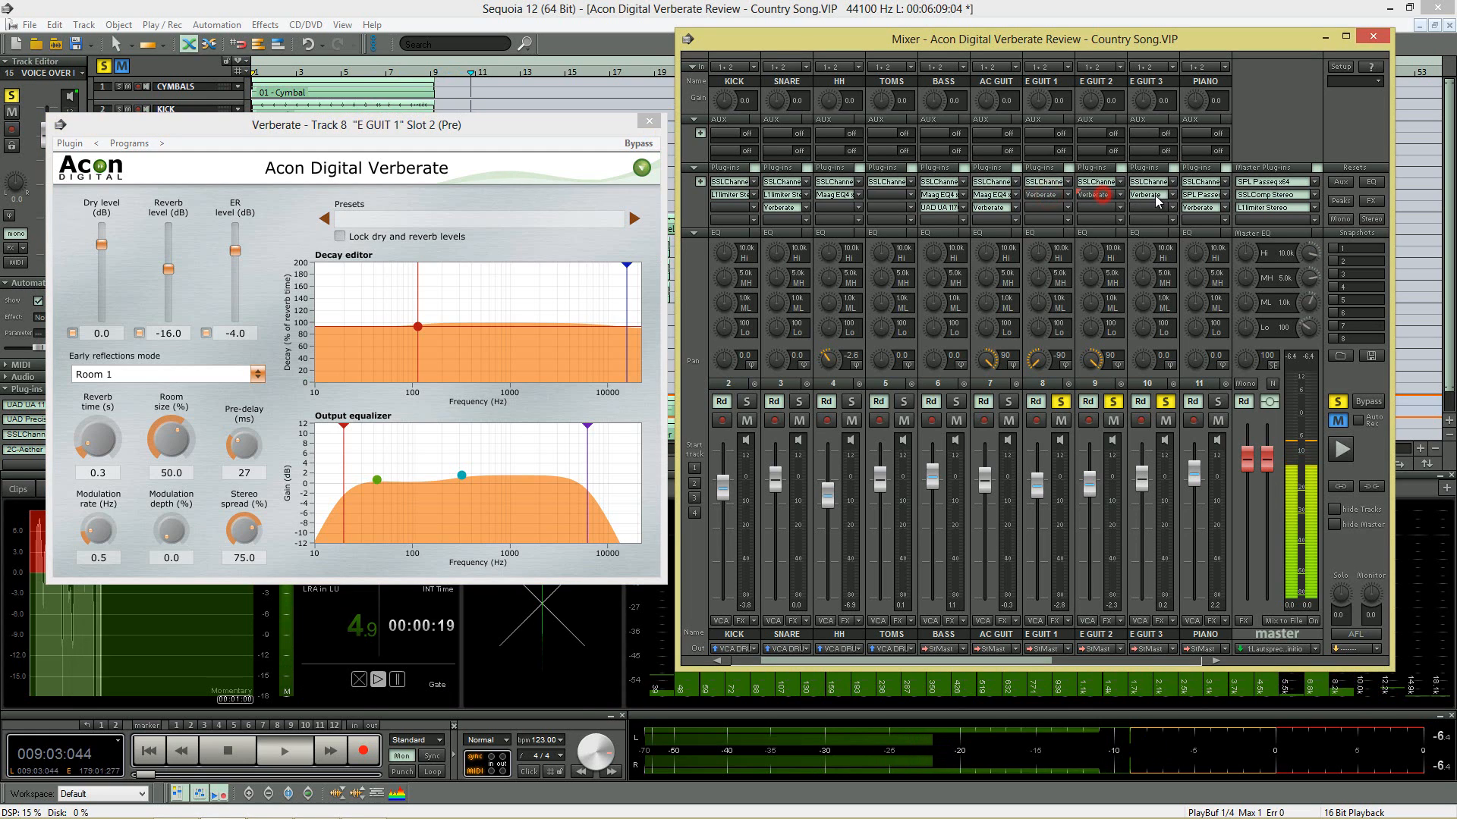
click(1154, 195)
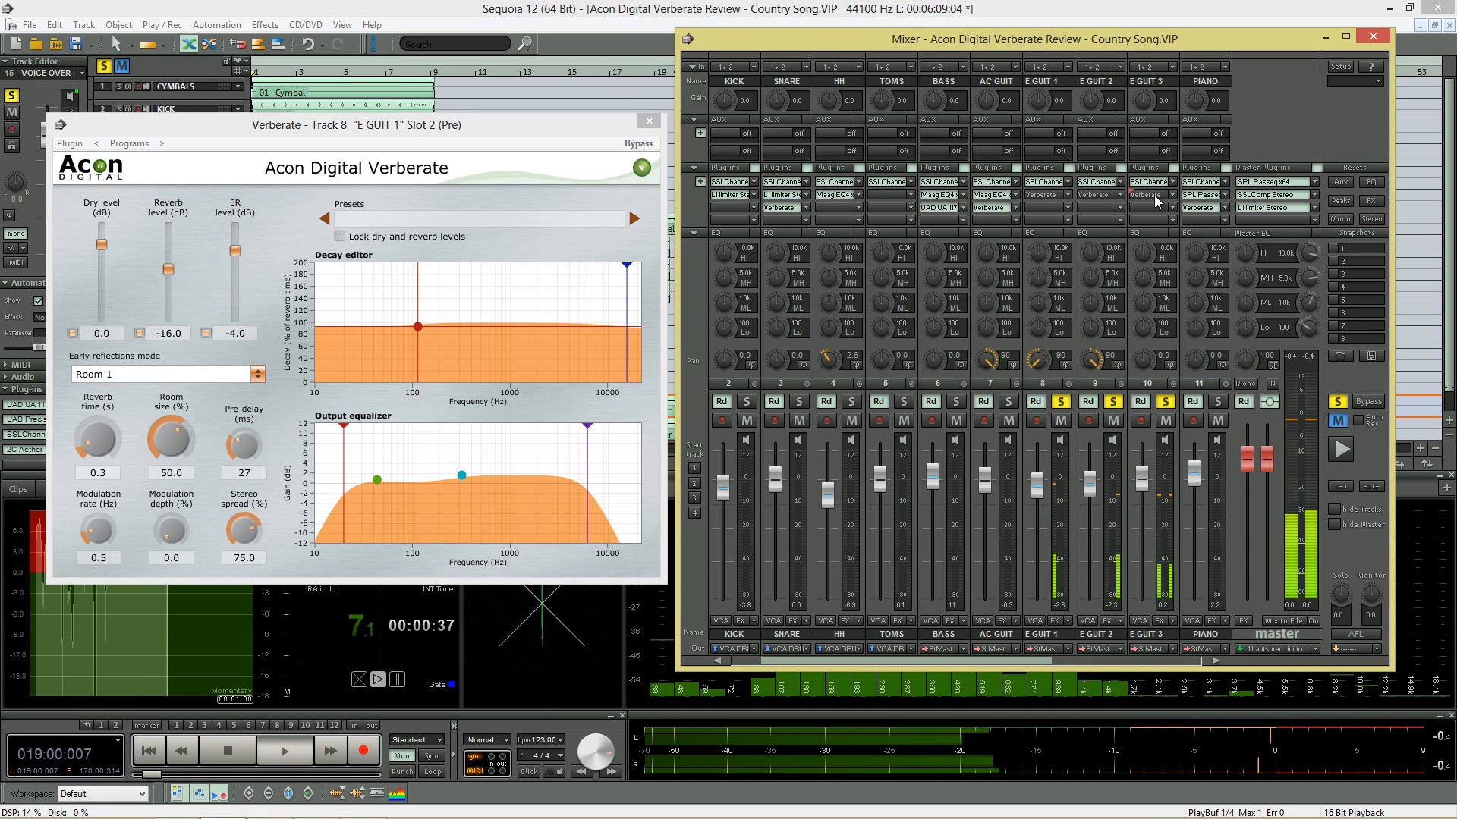
Re-enable Verberate on the three electric guitar tracks for comparison, and close the E GUIT 1 plug-in window.
click(1153, 195)
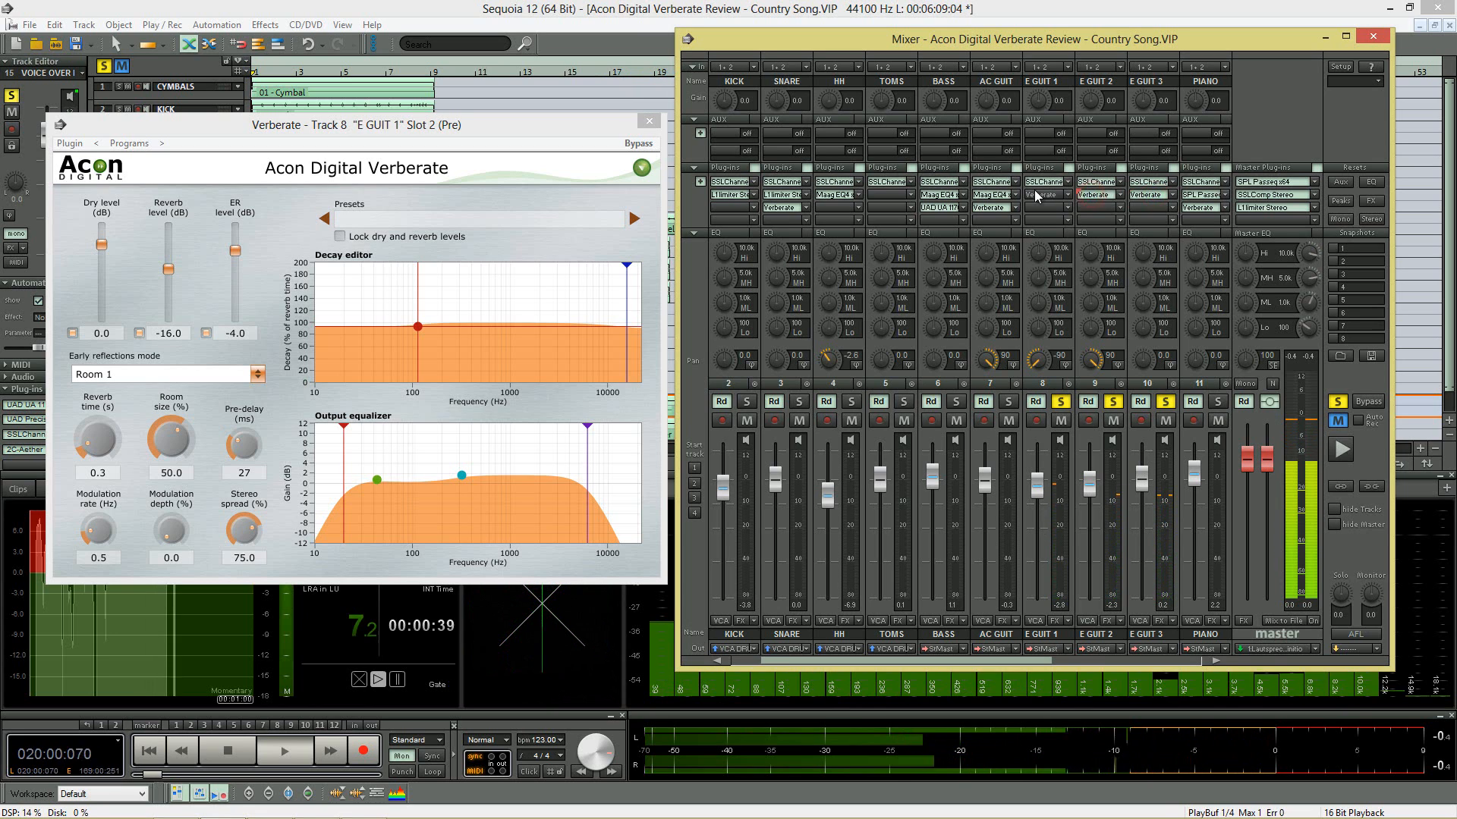
click(1035, 191)
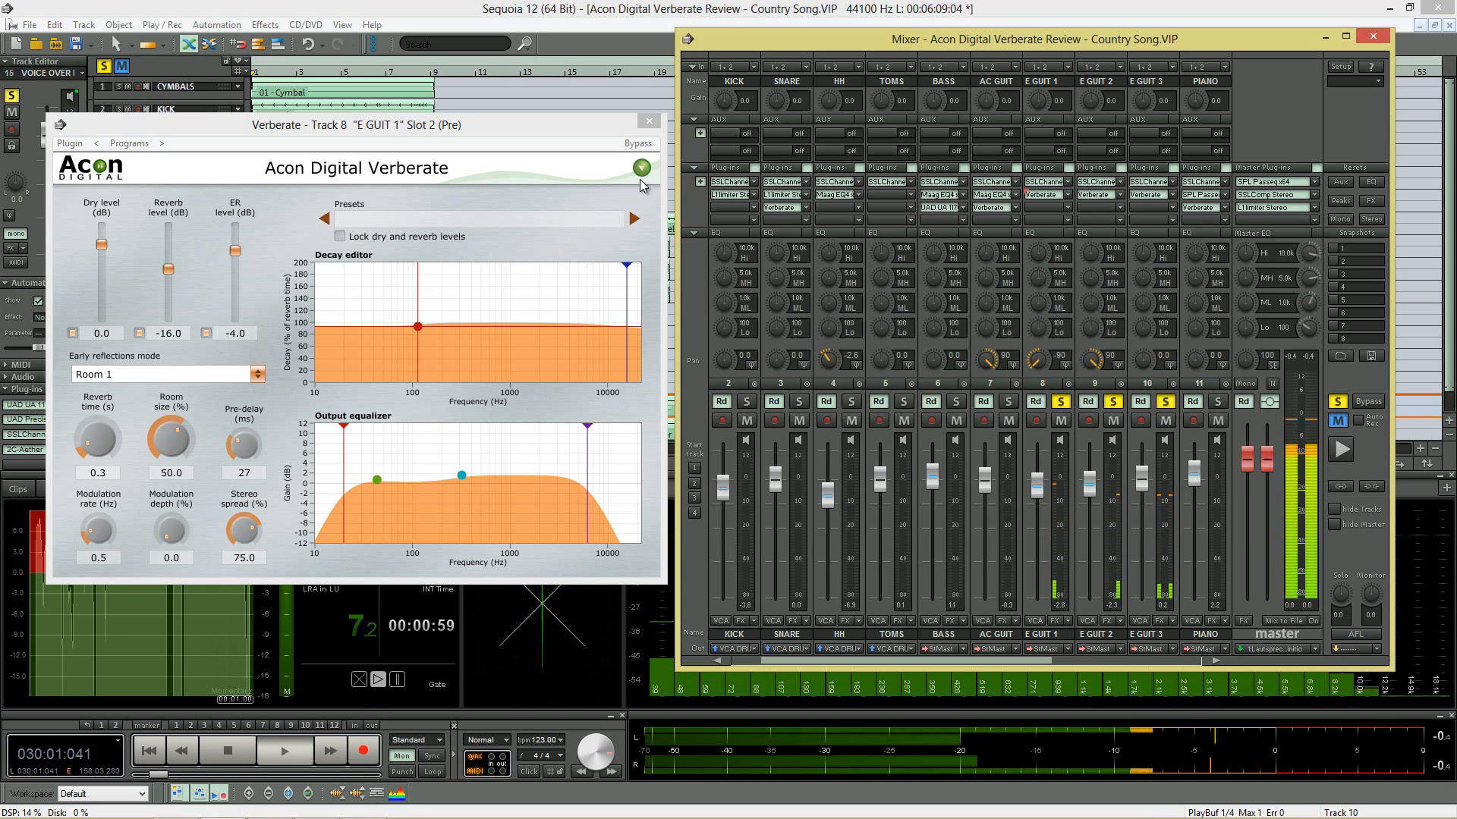
click(650, 123)
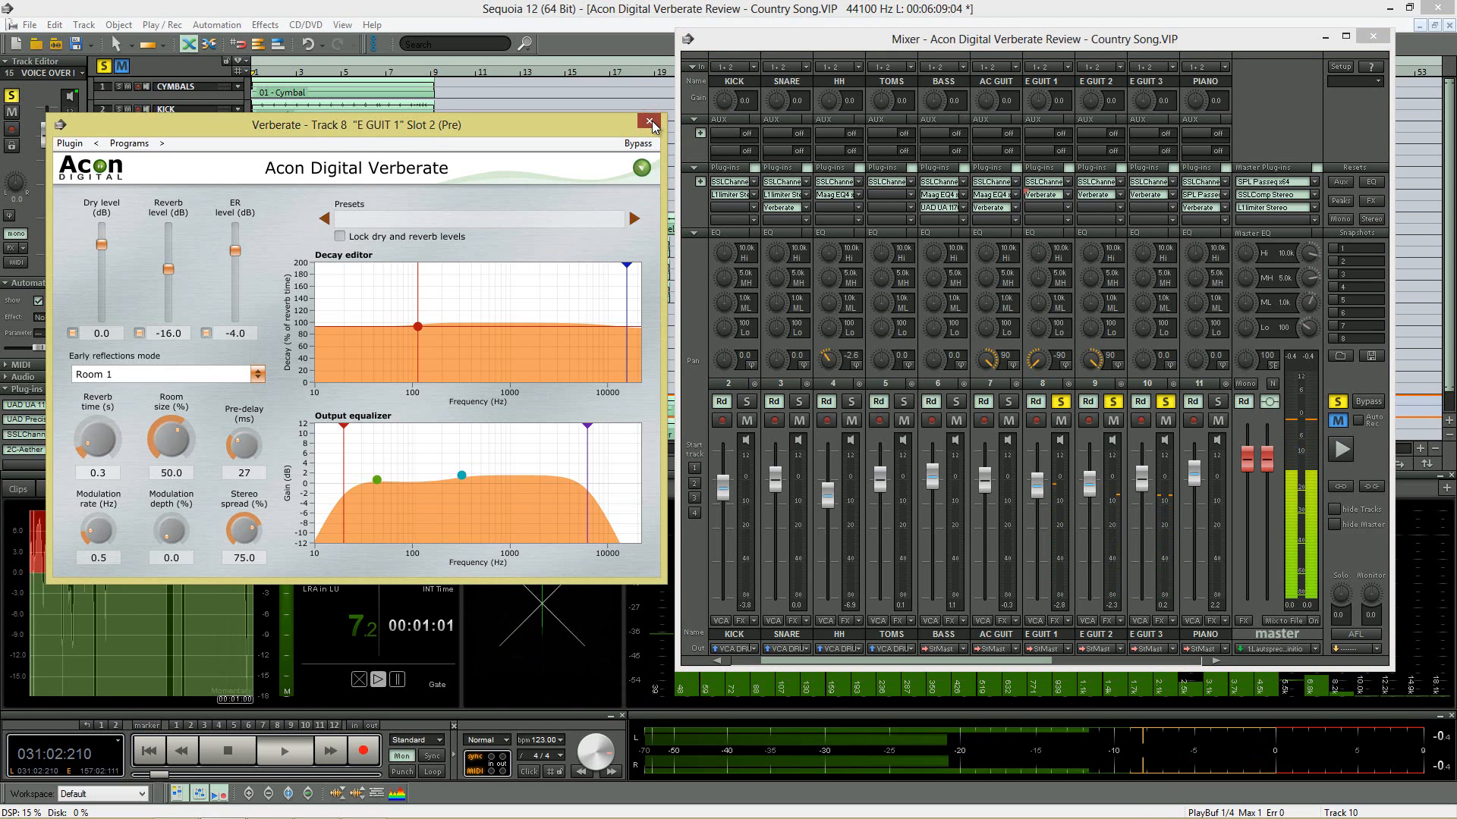
click(652, 120)
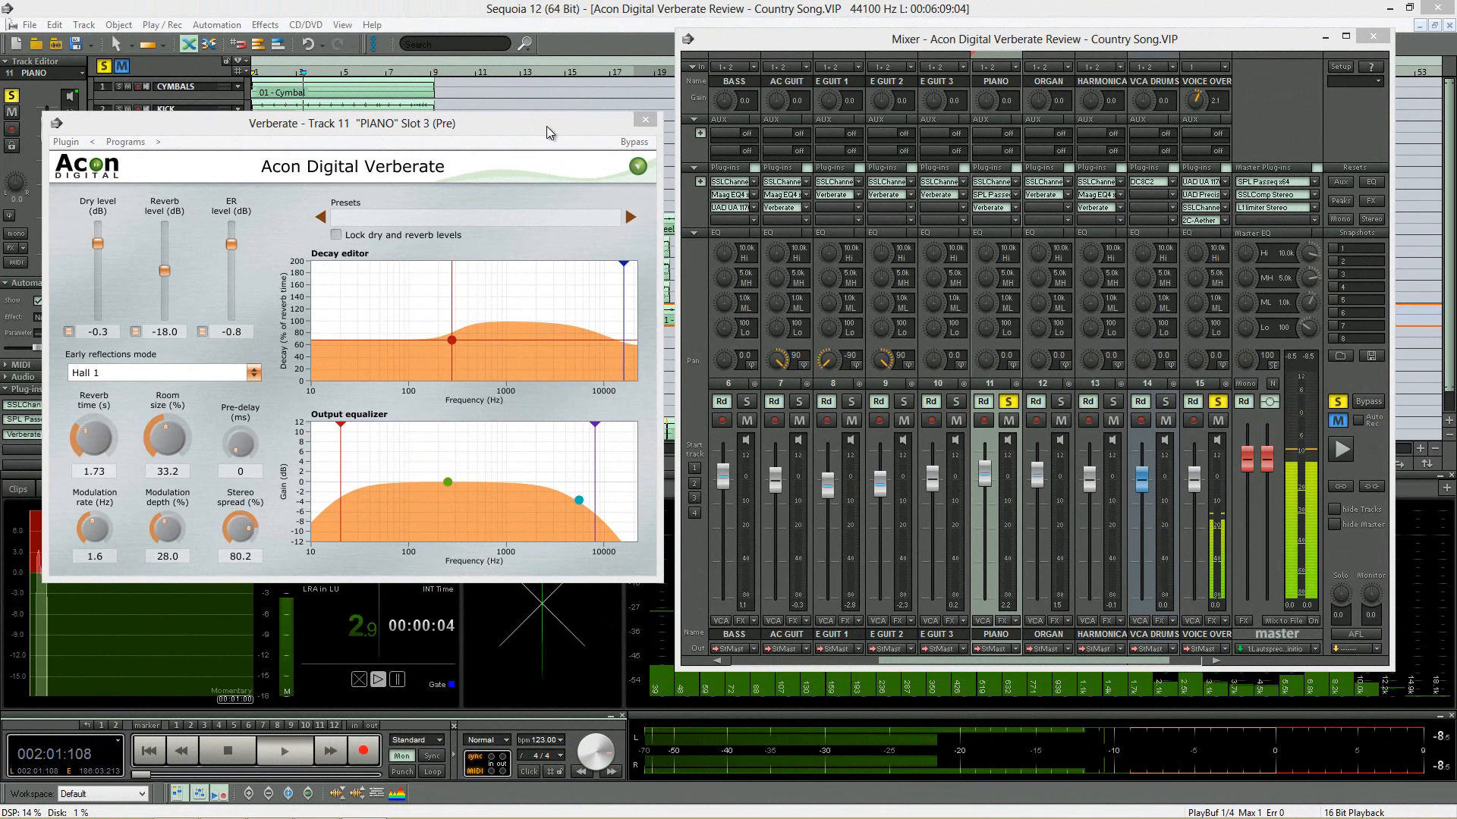
Toggle the Verberate bypass on the PIANO and HARMONICA tracks to compare the sound with and without reverb.
click(637, 142)
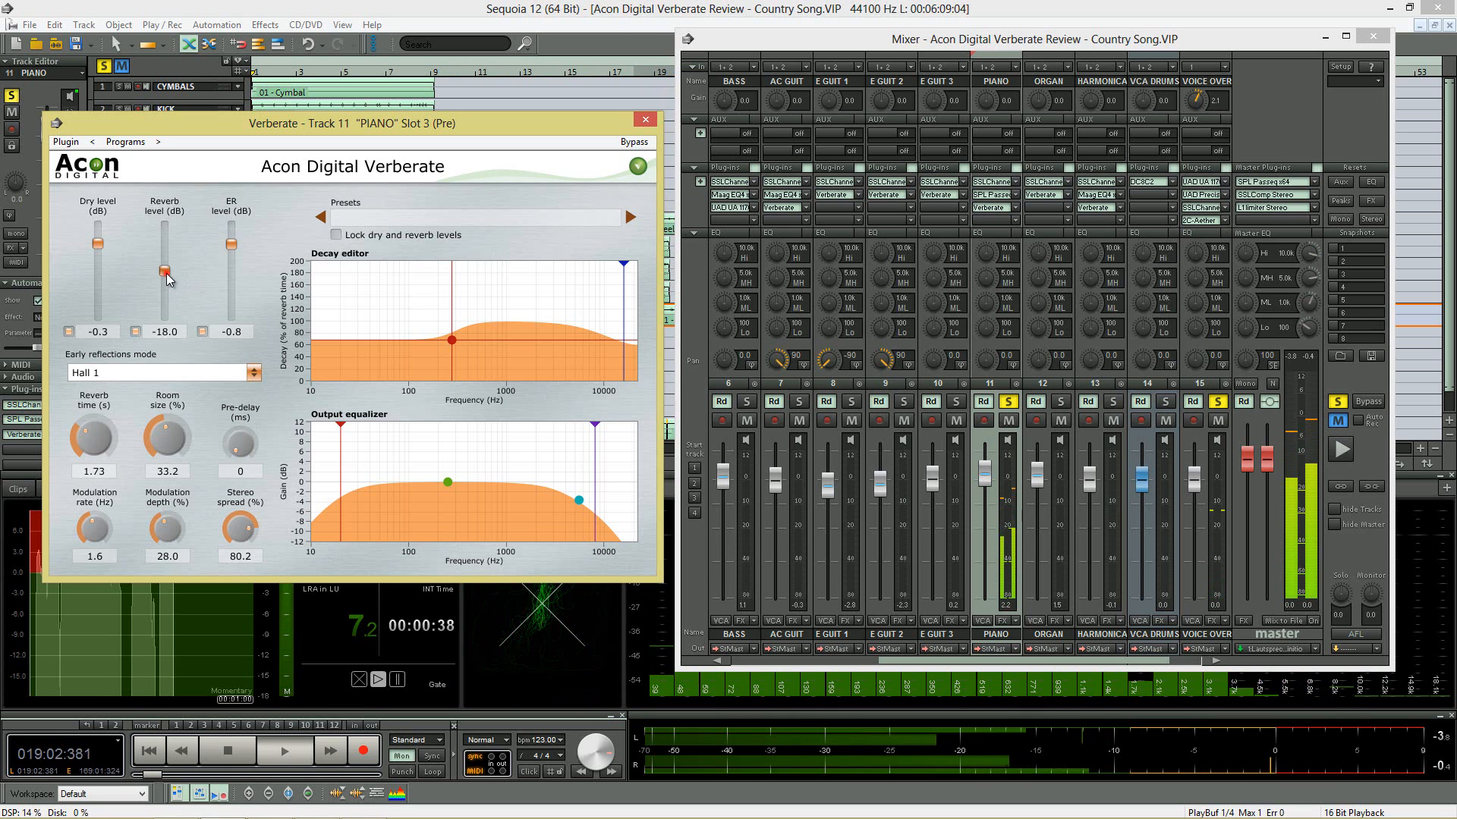
drag(167, 276, 168, 277)
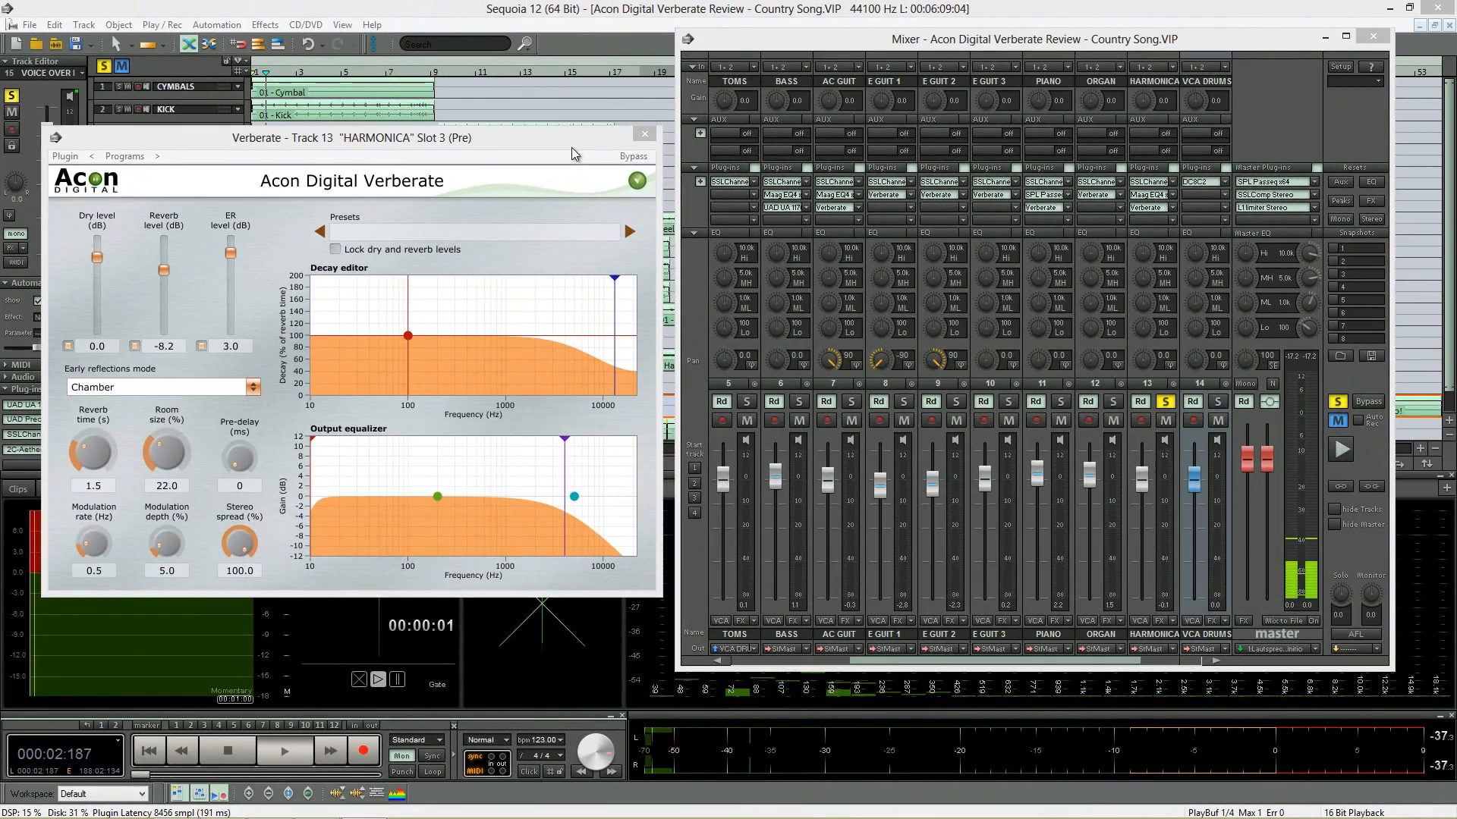
click(636, 158)
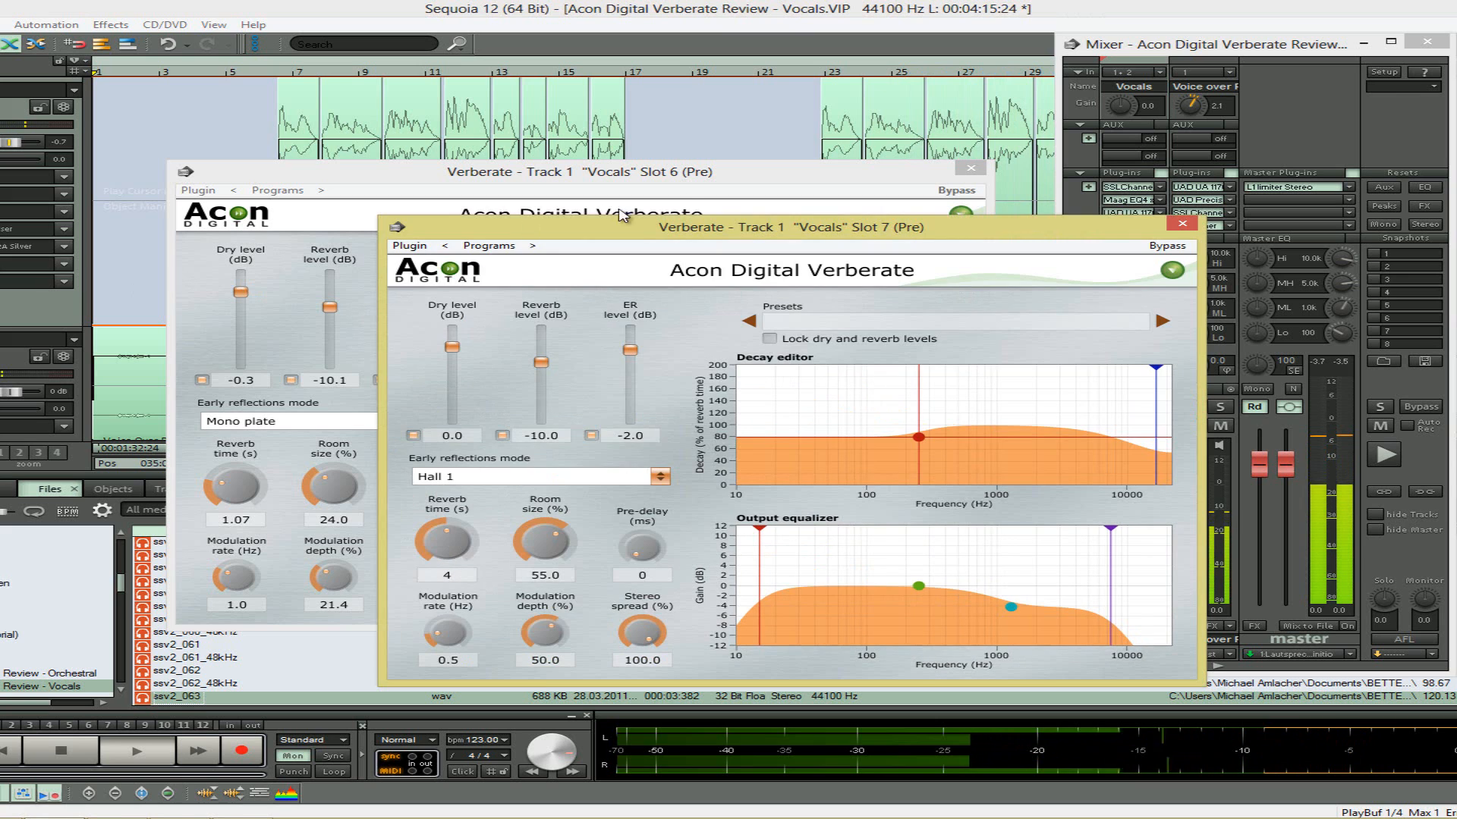
Close the Vocals track's slot 6 Verberate window and reposition the slot 7 Verberate window.
click(964, 168)
drag(1106, 234, 893, 155)
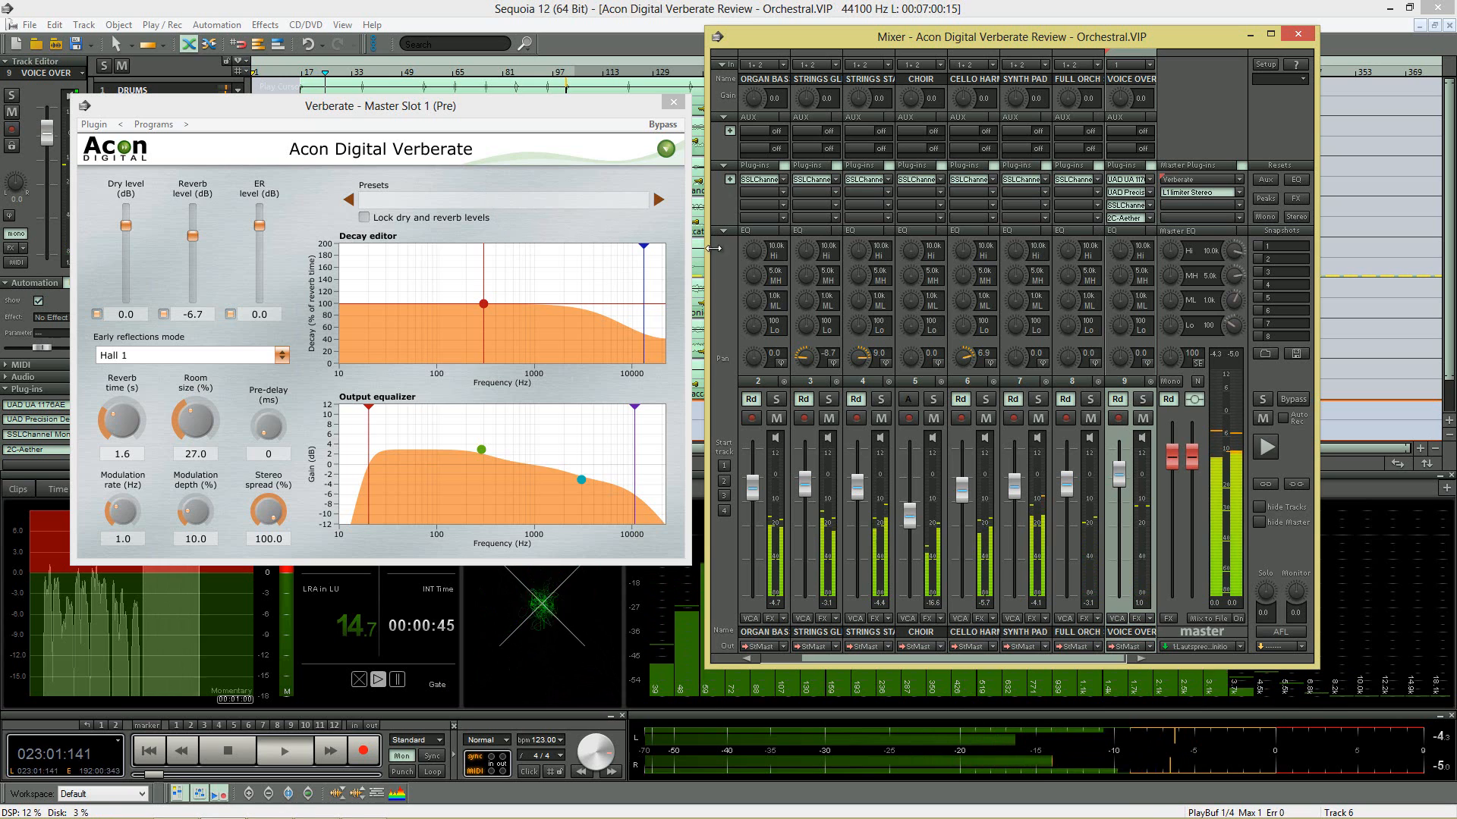
Close the master Verberate window in the orchestral project and lower the CHOIR track's volume slightly.
click(673, 107)
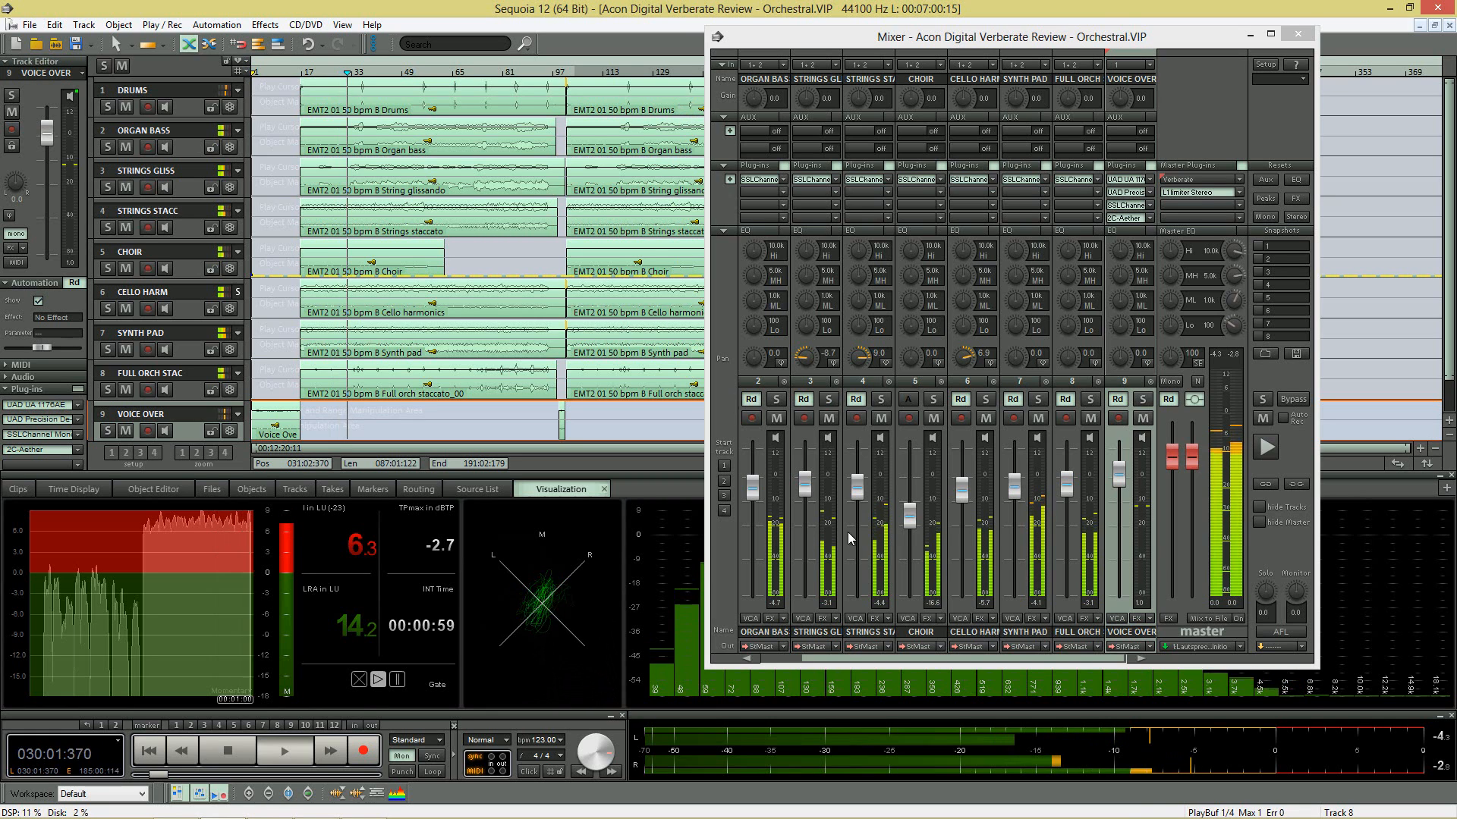
drag(916, 523, 917, 531)
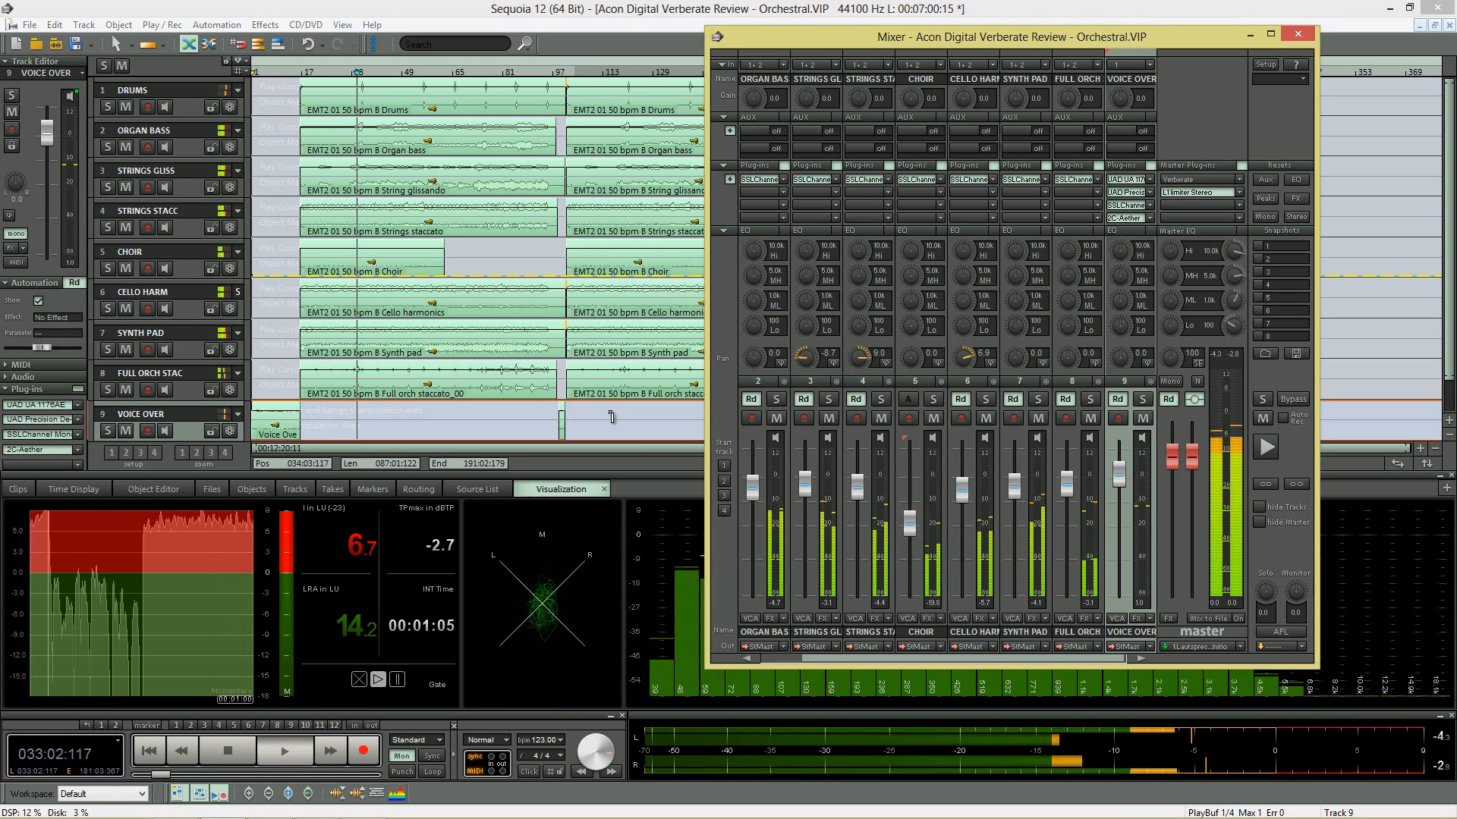
Move playback to around bar 97 in the orchestral project and enable Verberate on the master.
click(559, 76)
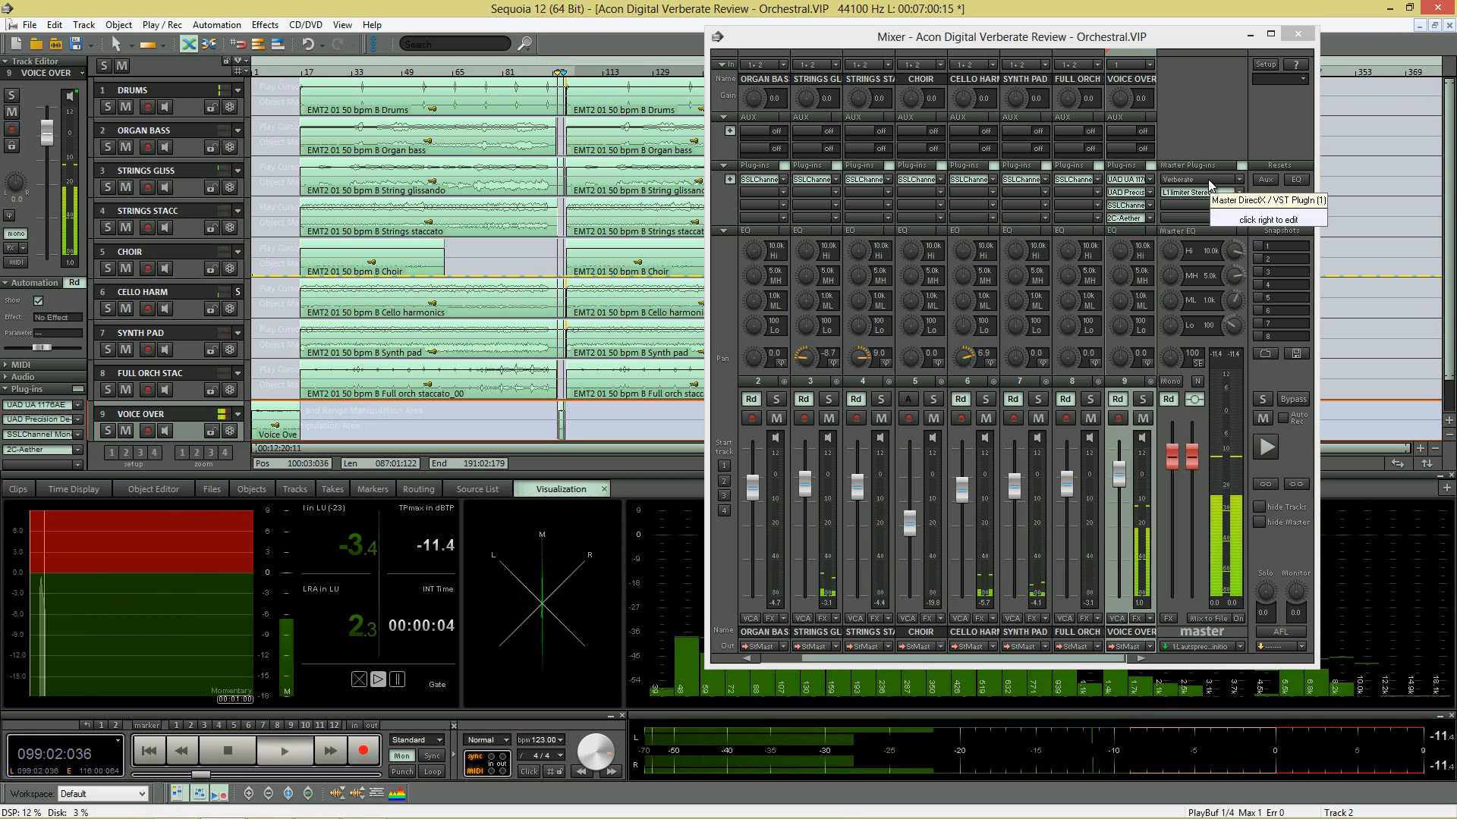
click(1207, 179)
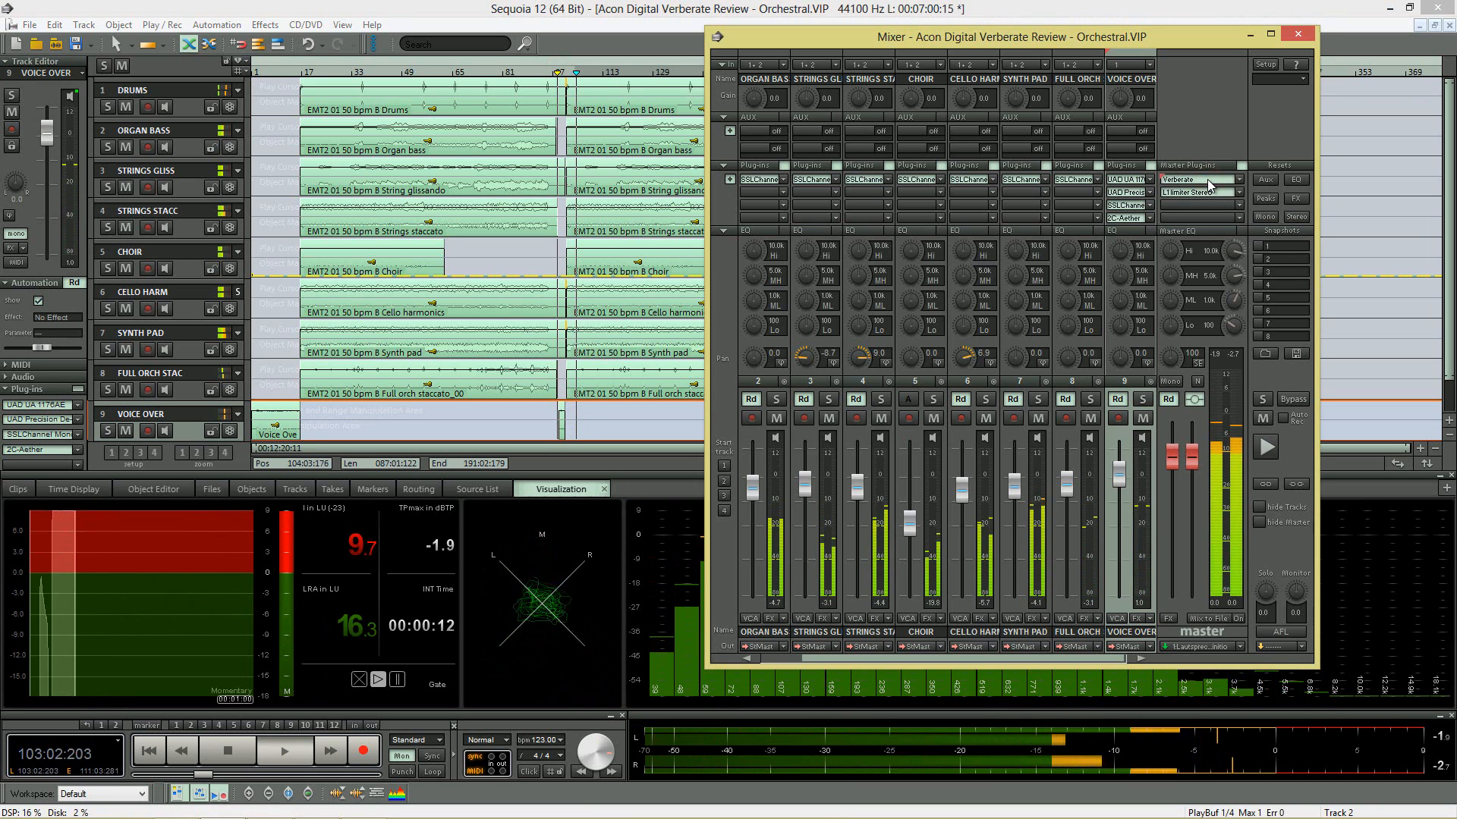
Move the mixer aside, open the master's Verberate window and place it next to the mixer.
drag(962, 38, 1043, 41)
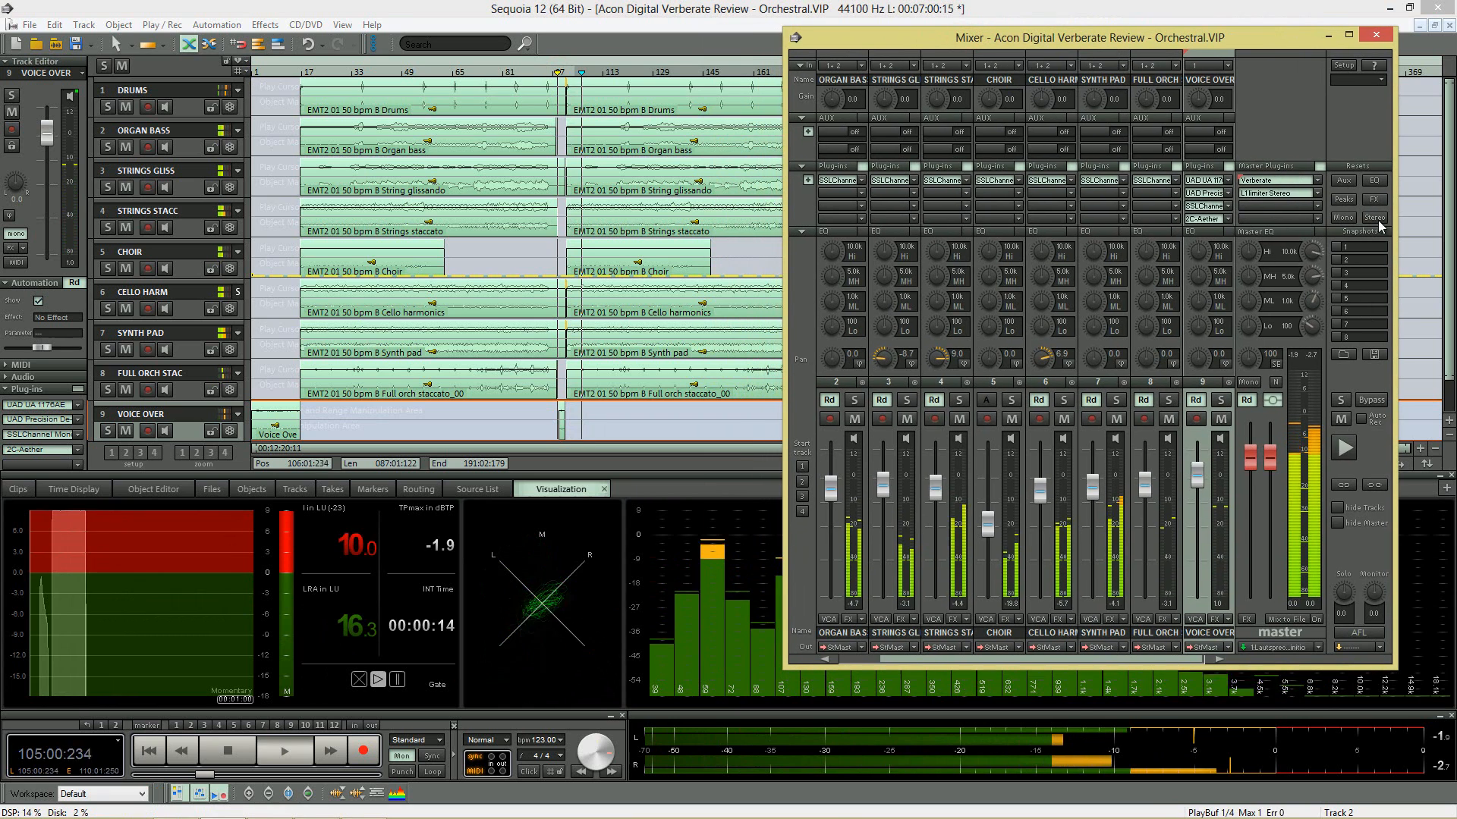
click(1290, 182)
drag(572, 111, 627, 199)
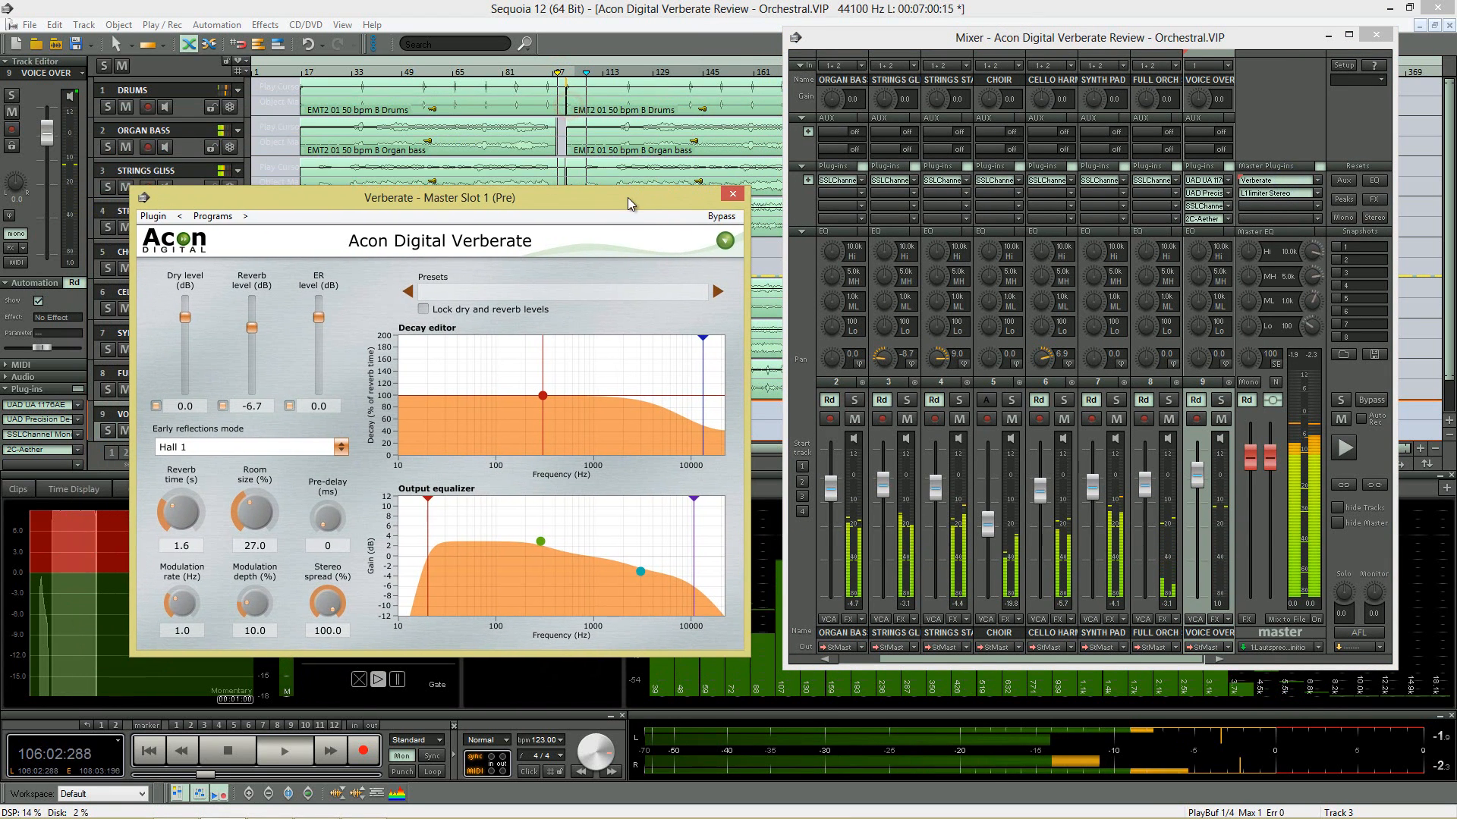
Toggle the master Verberate bypass repeatedly during playback to compare the orchestral mix with and without reverb.
click(727, 225)
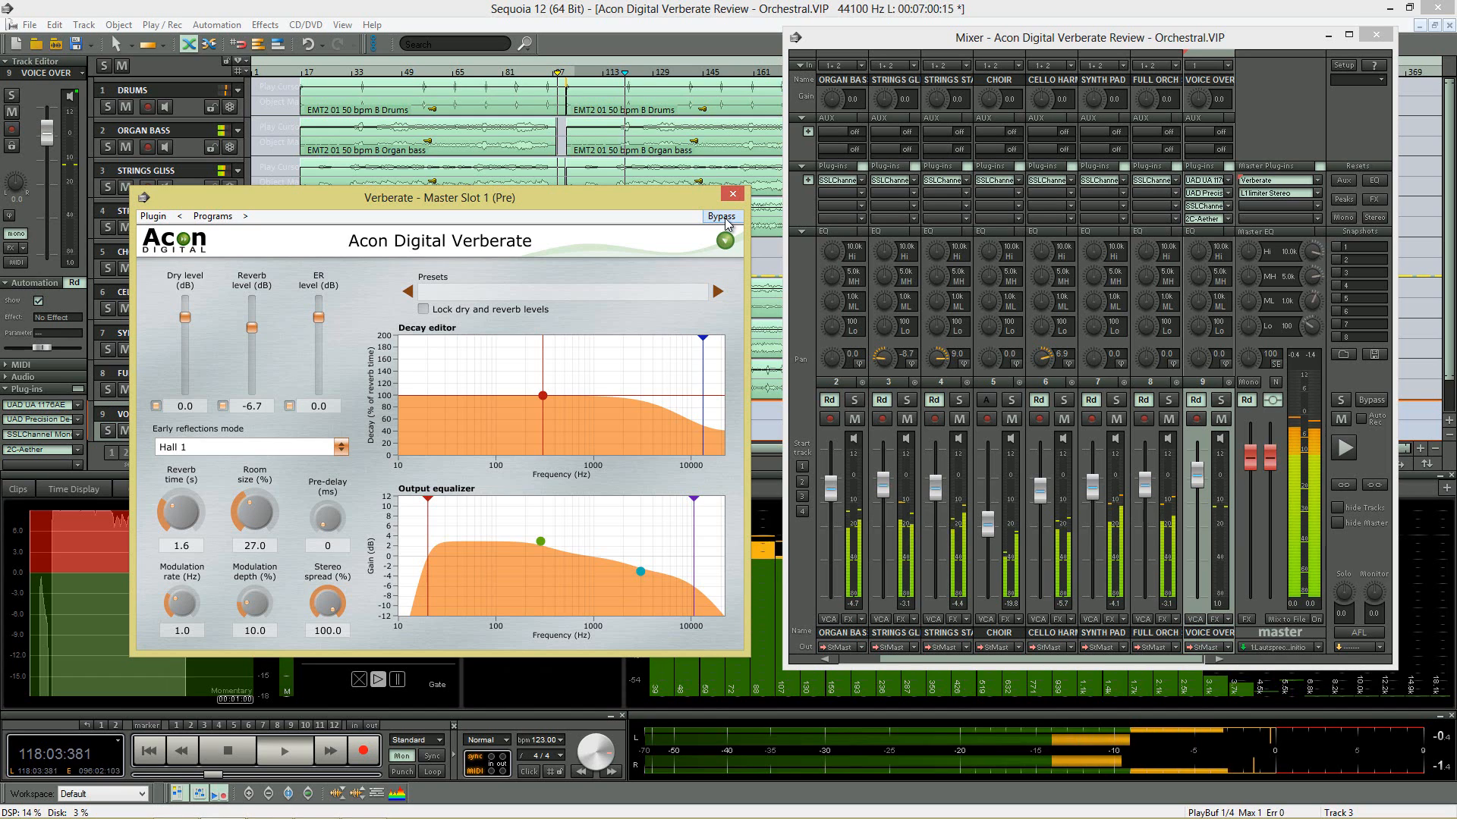
click(728, 225)
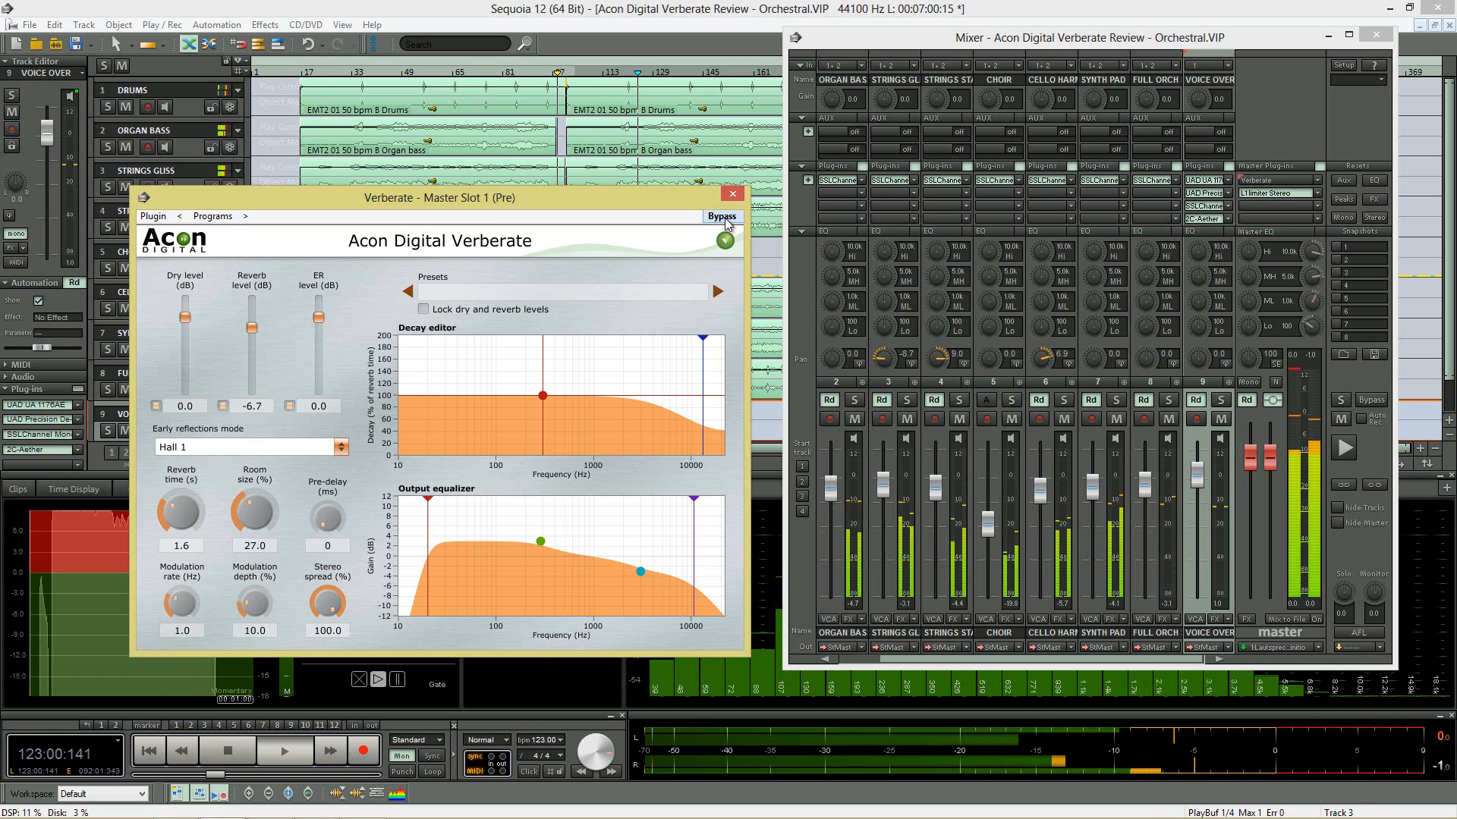
click(725, 220)
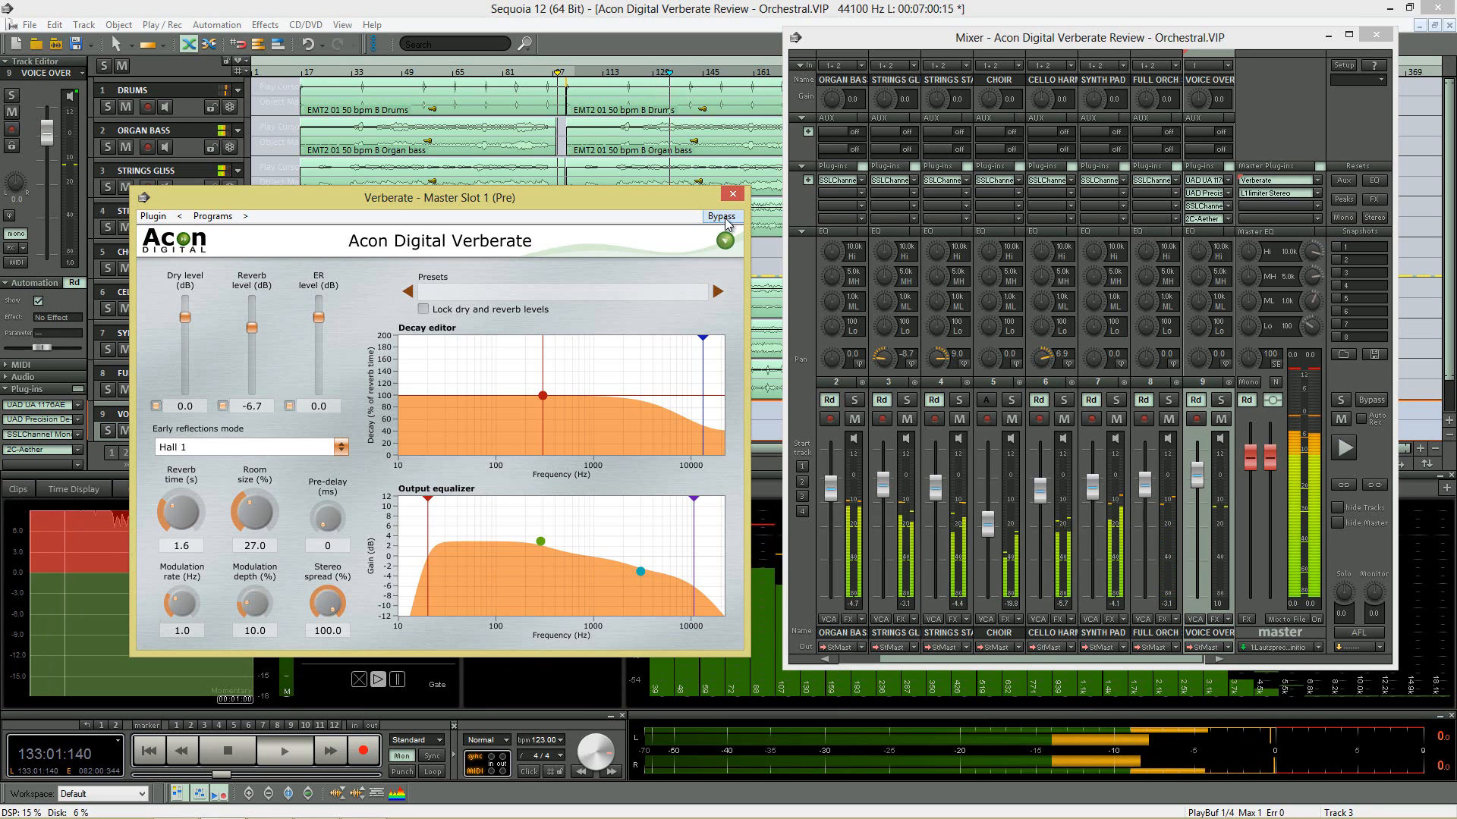
click(723, 218)
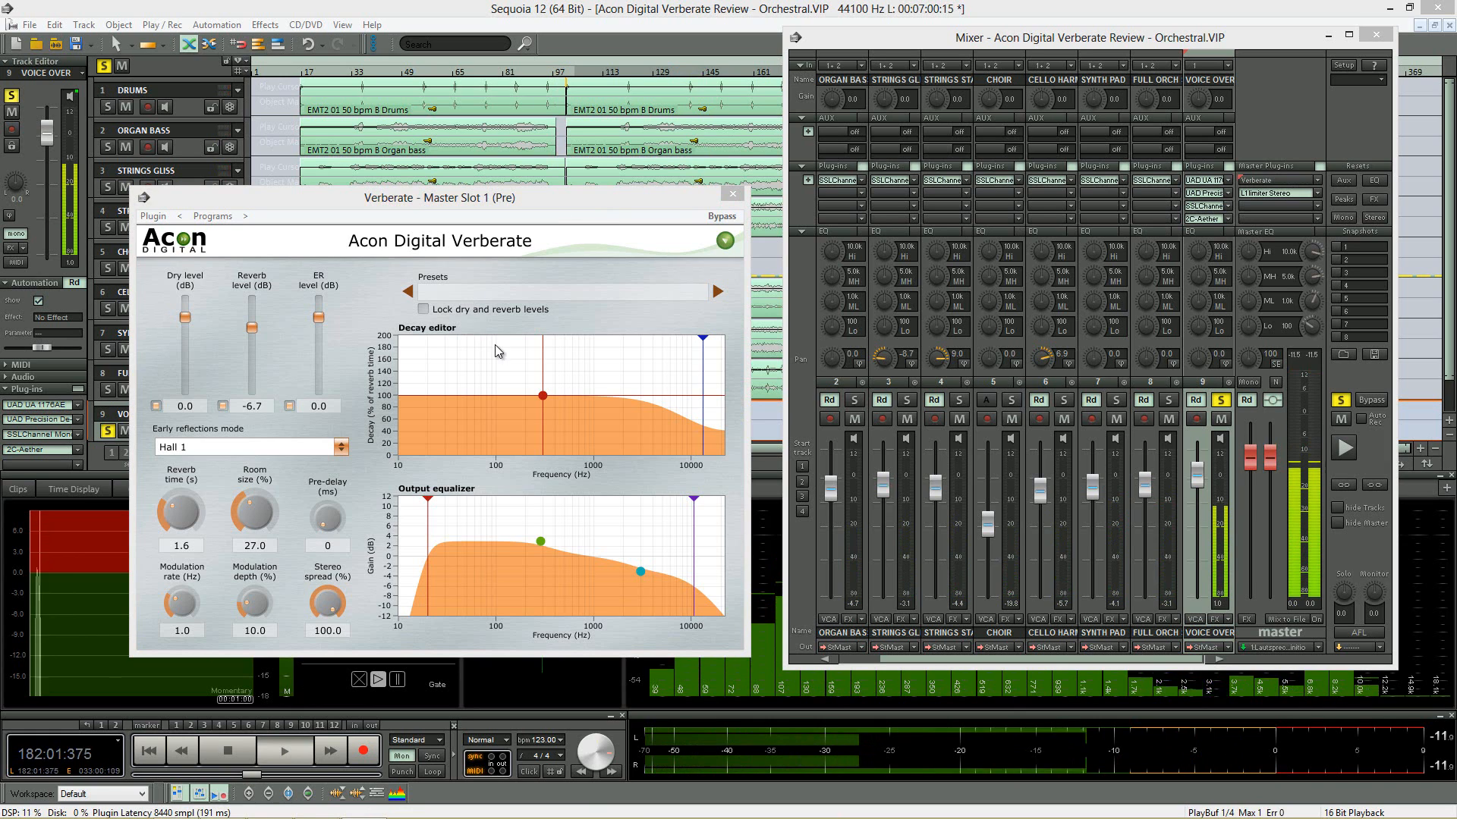
Look through Verberate's factory presets, including the Halls category, without loading one, and reposition the master Verberate window.
click(548, 293)
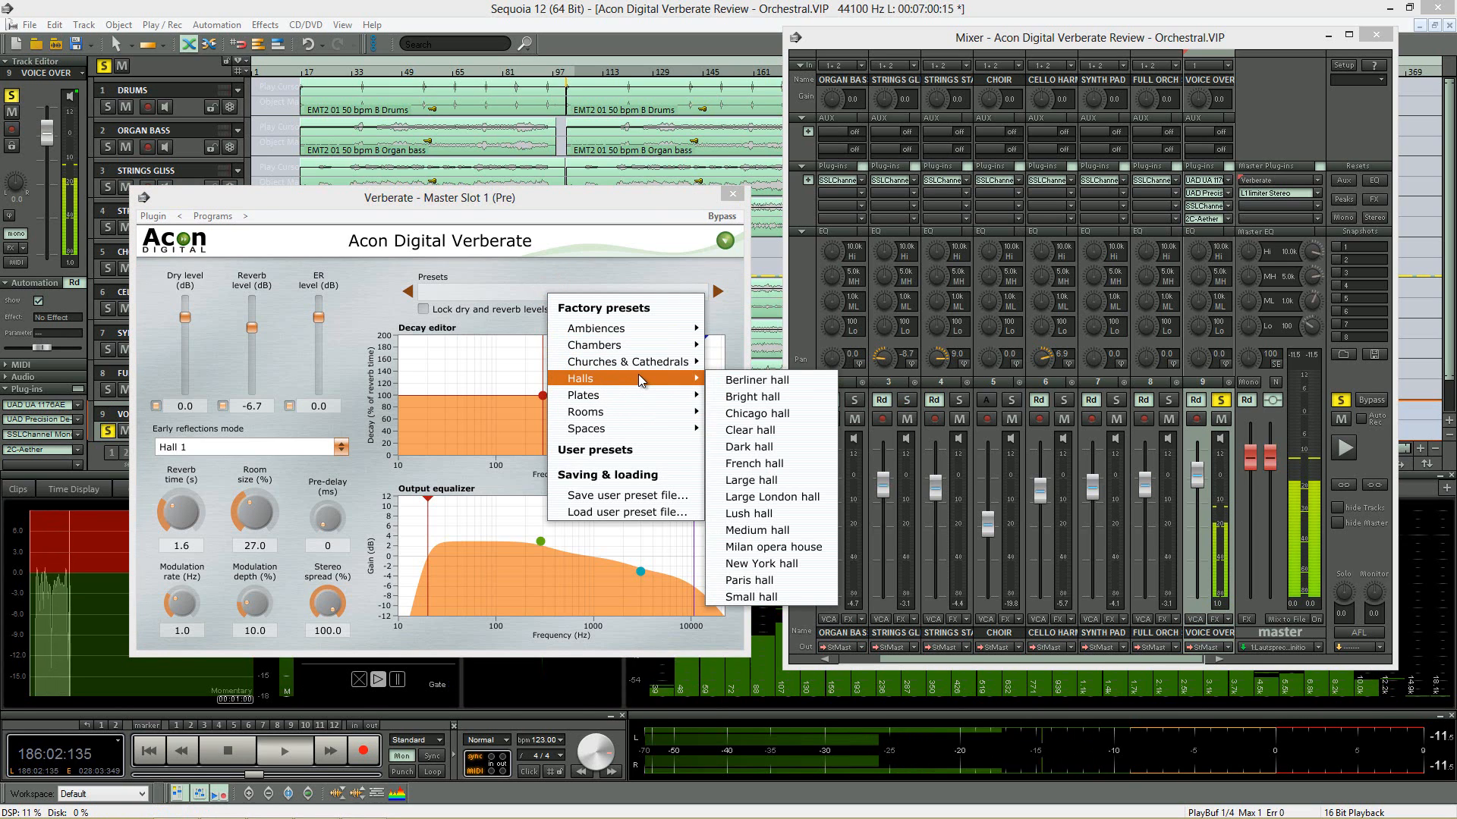
mouse_move(632, 393)
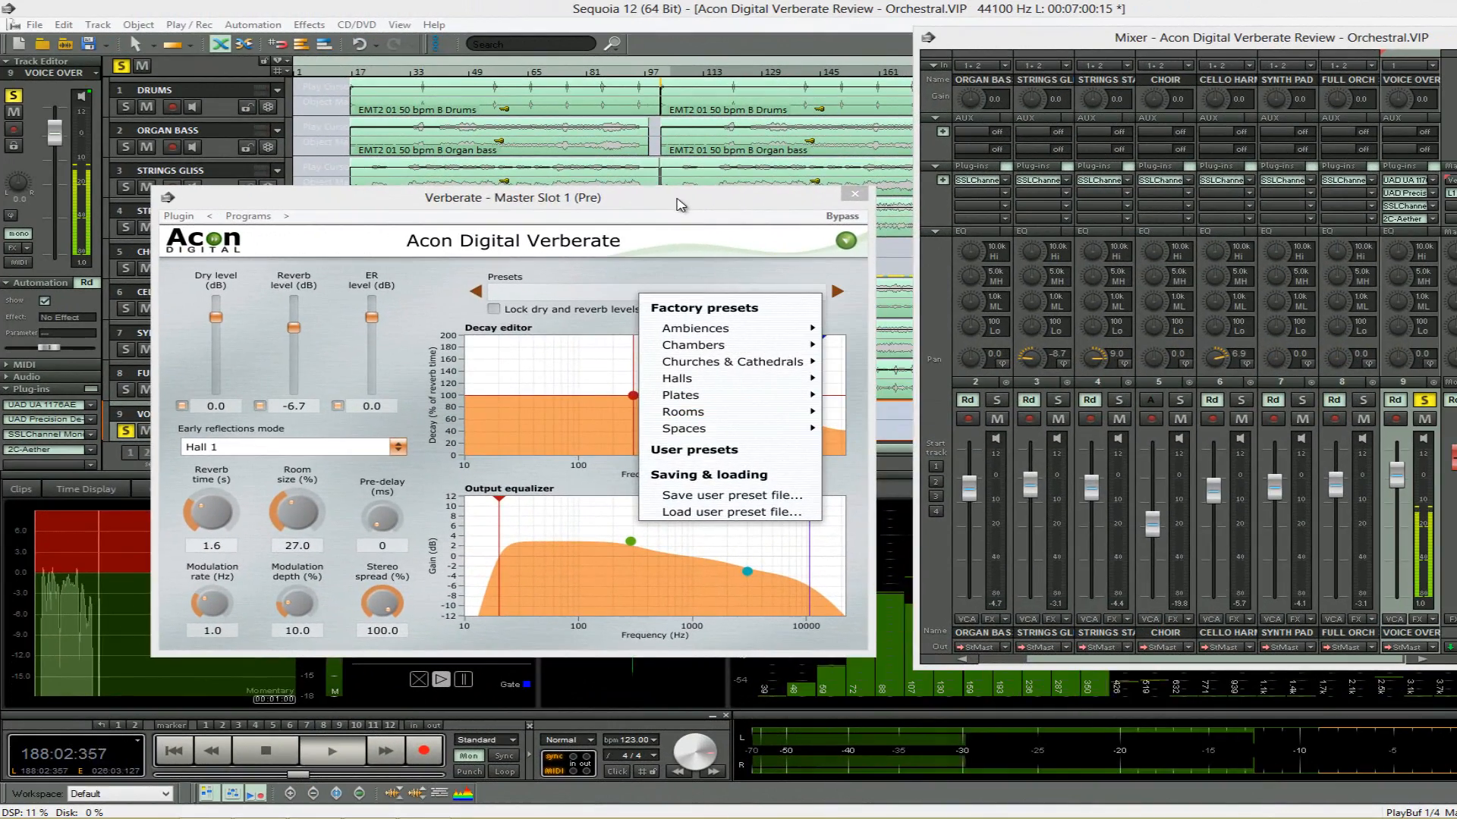
drag(677, 199, 714, 161)
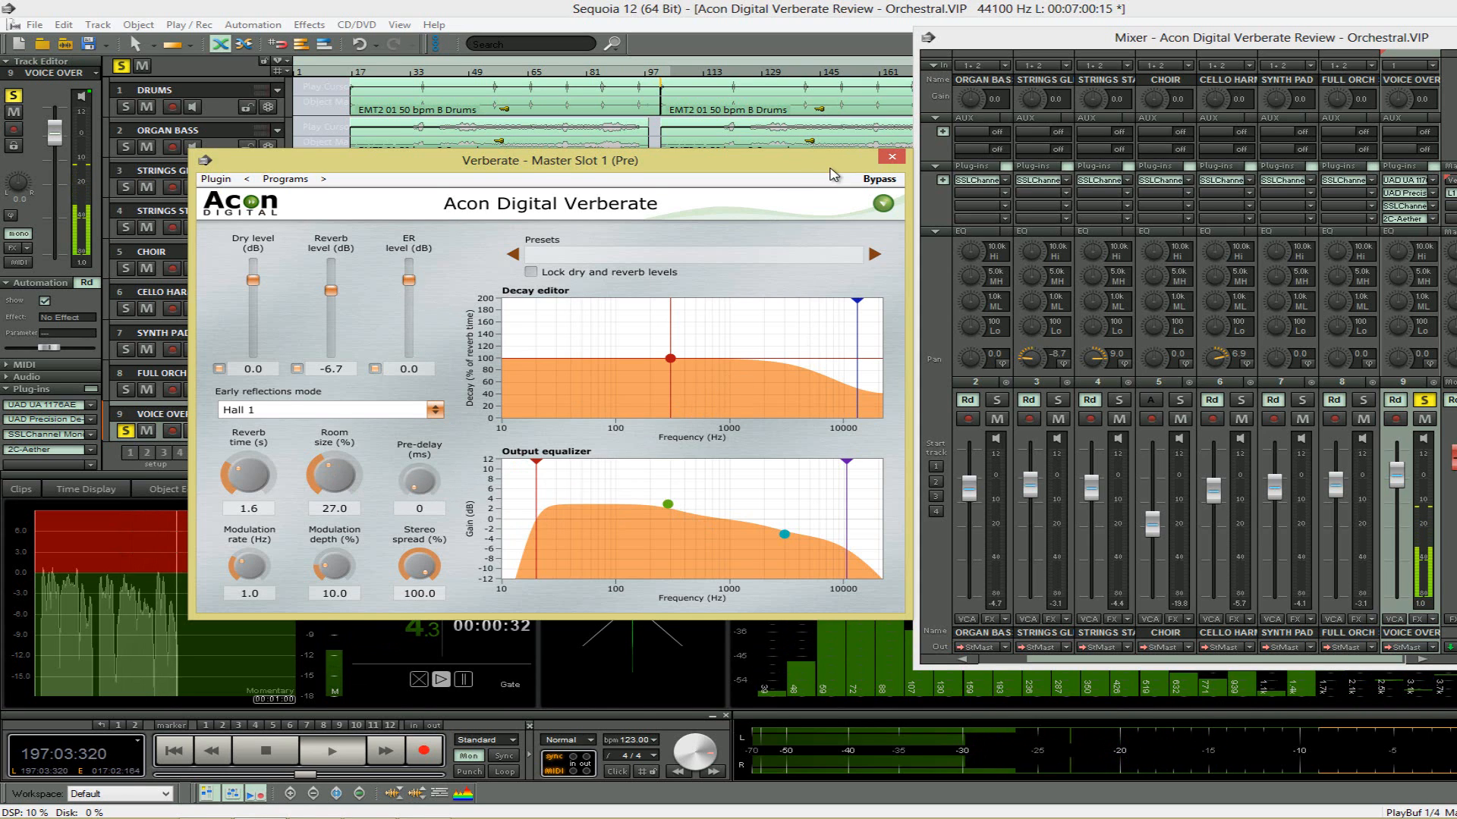
drag(831, 169, 787, 153)
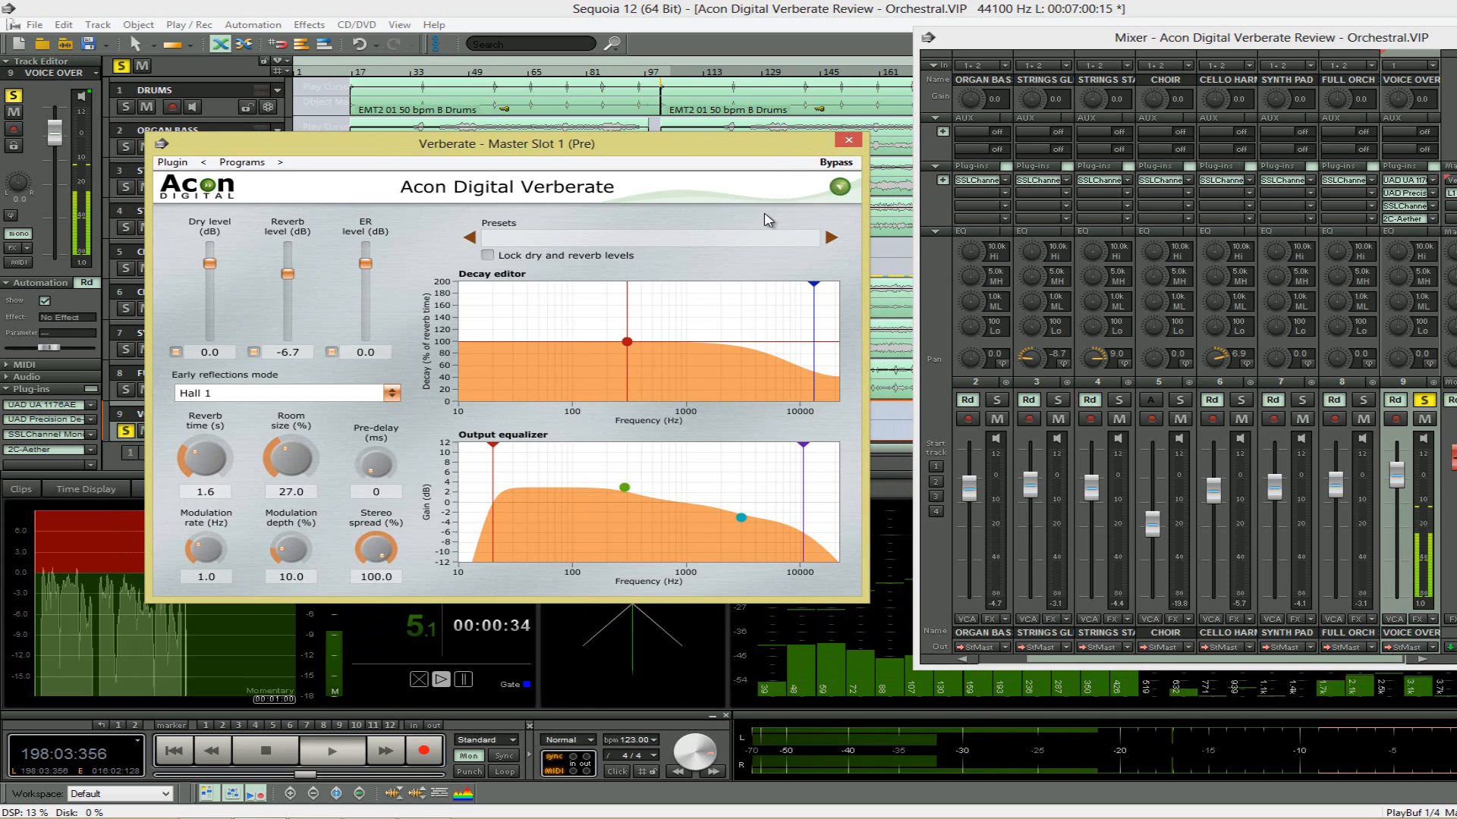